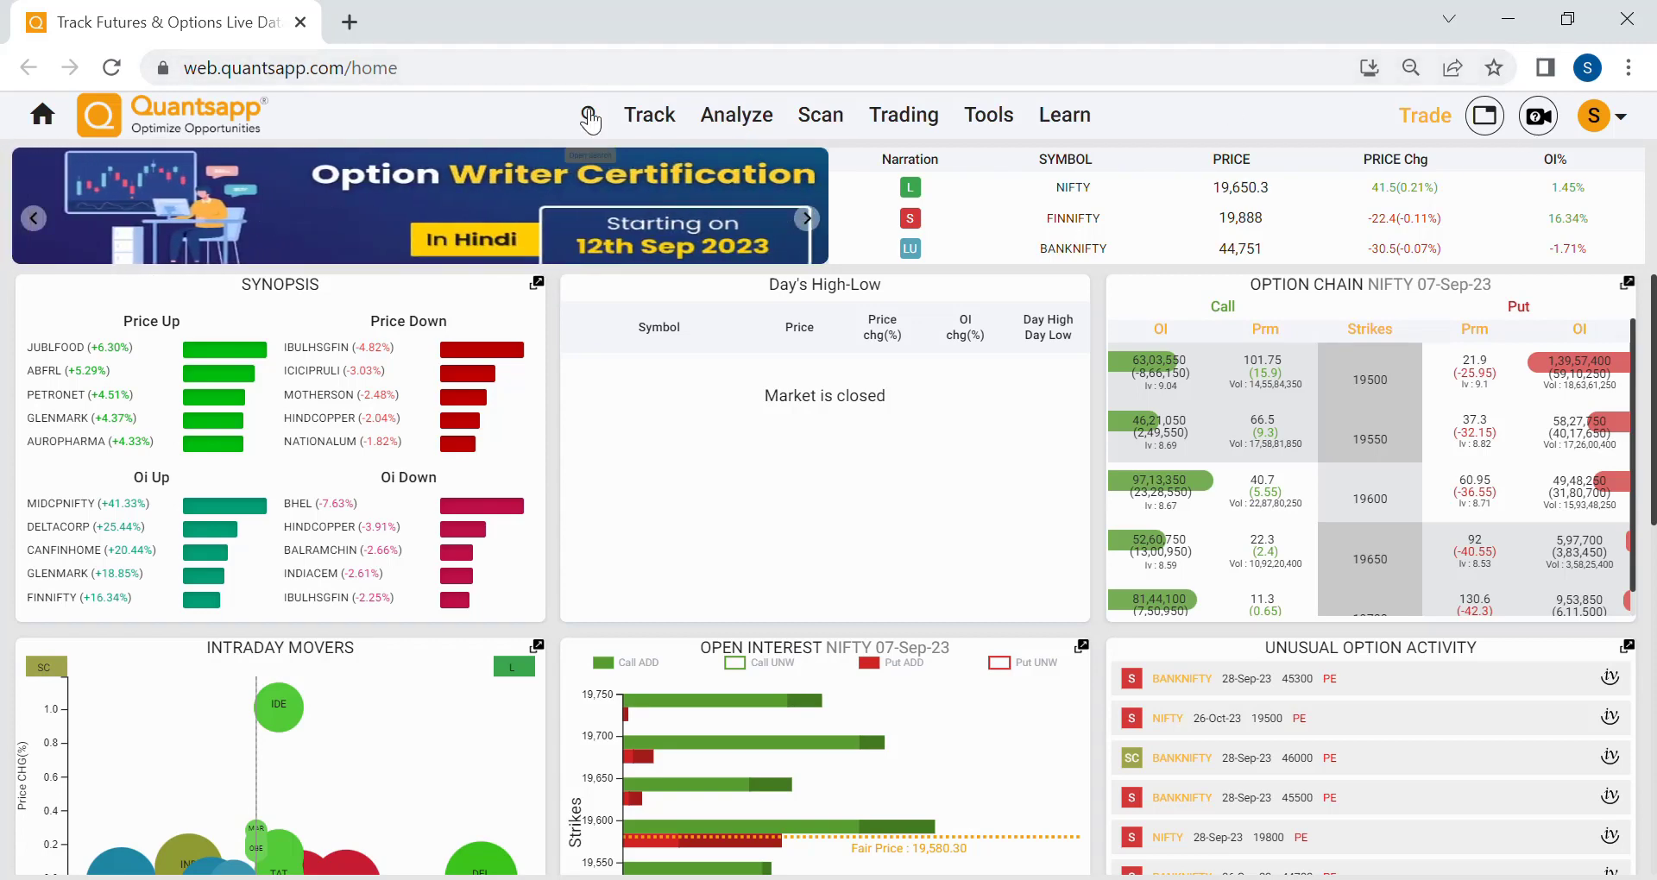
Step: Search the site's tools for "seas" and open Price Seasonality
click(590, 120)
text(seas)
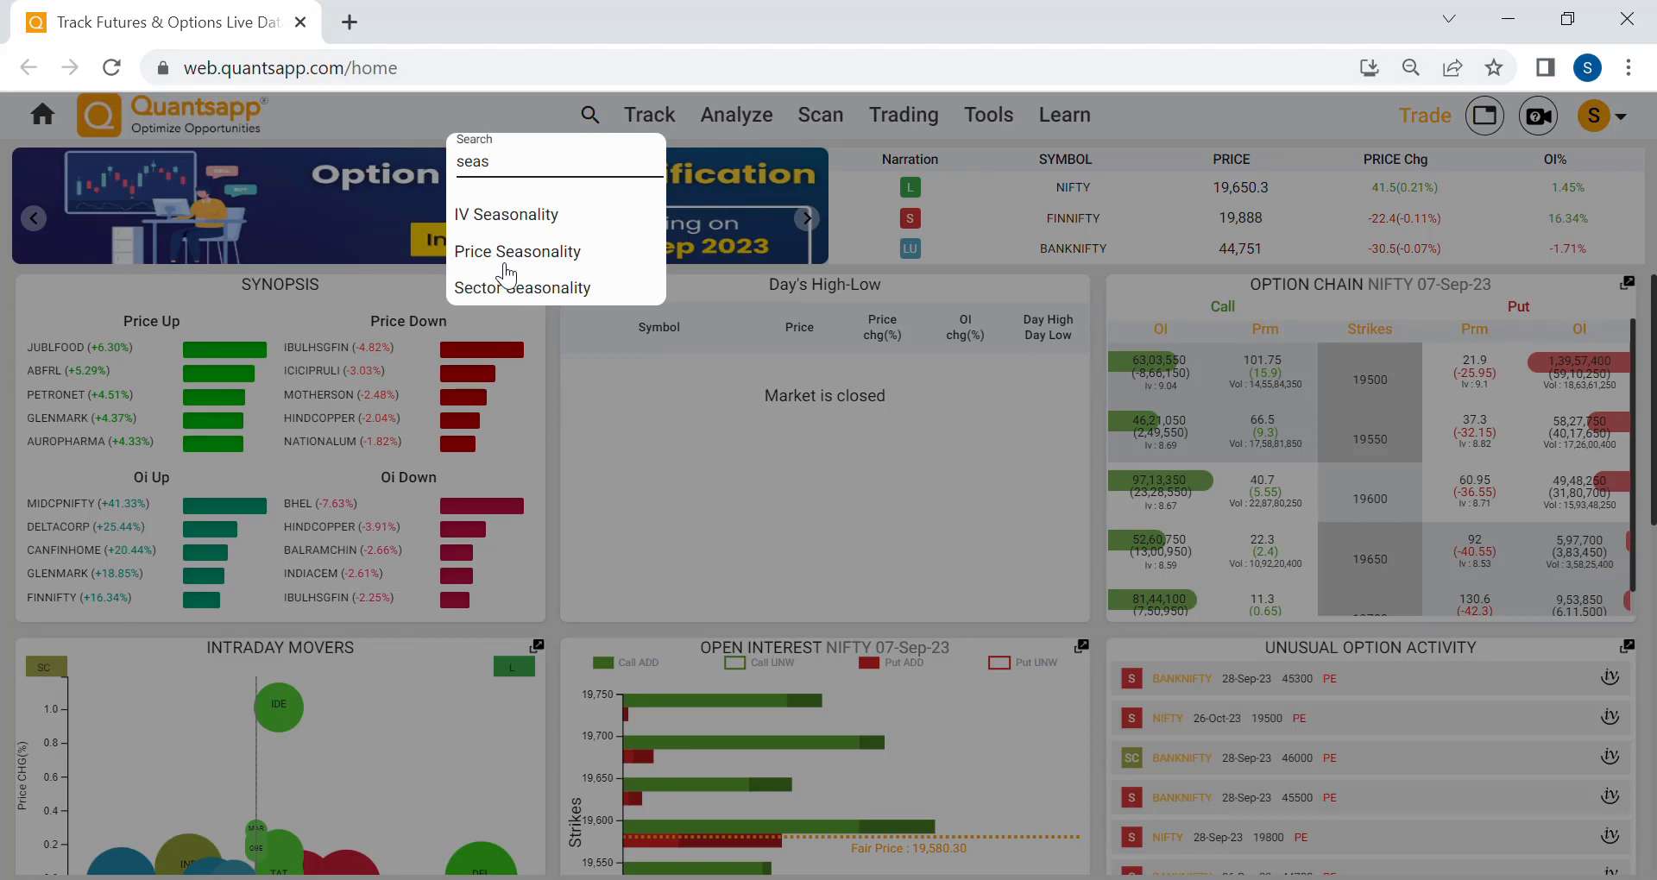
click(497, 275)
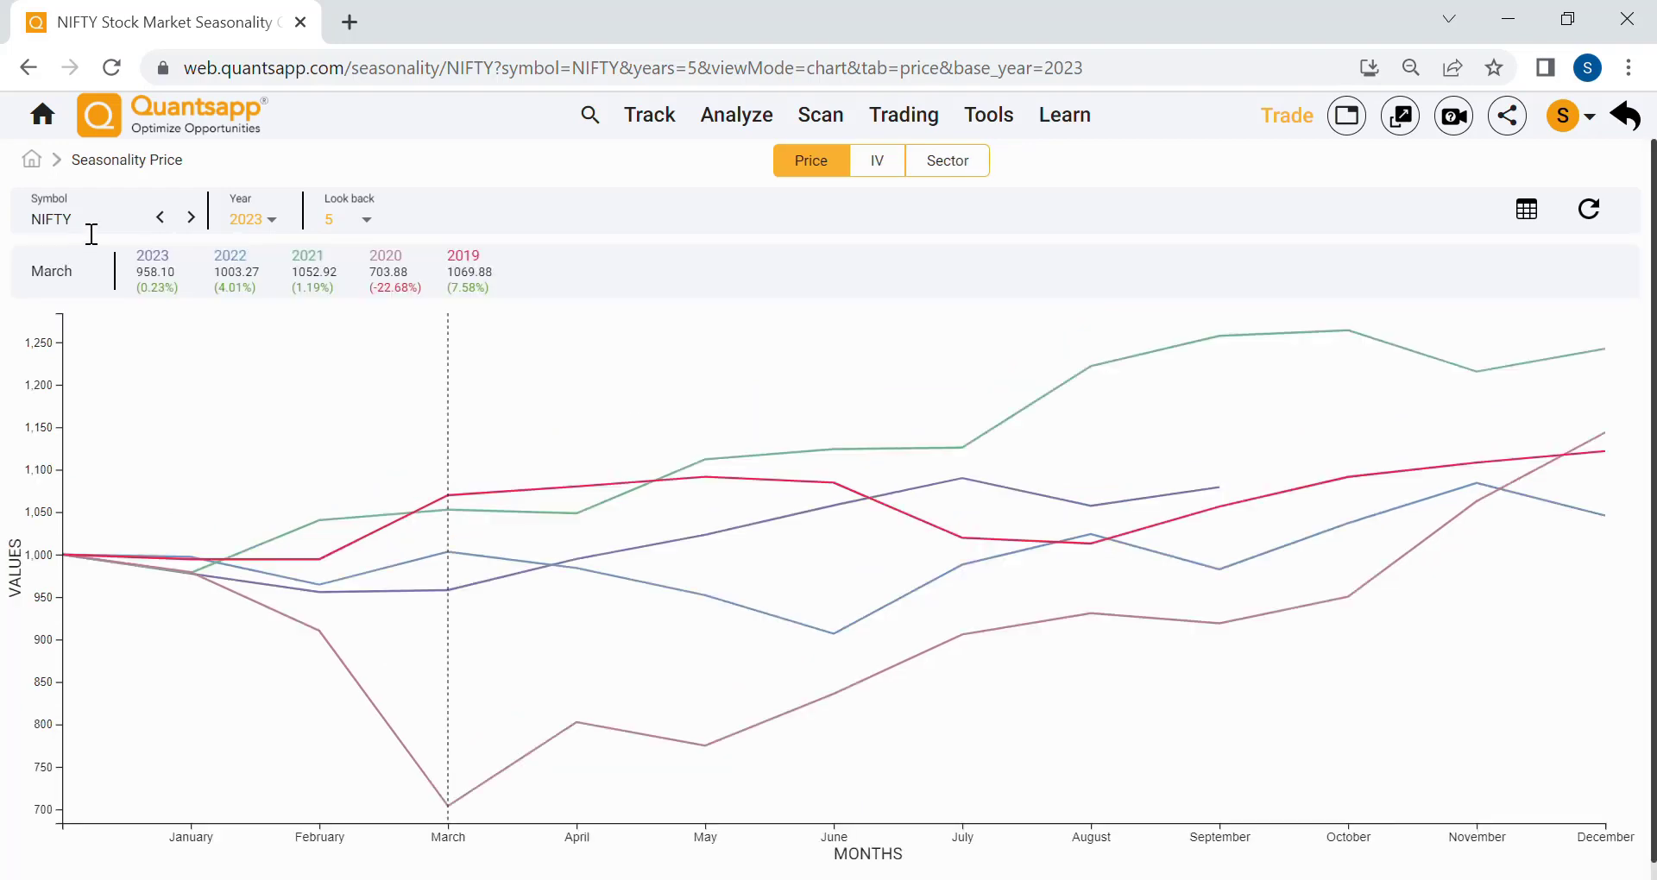
Step: Examine the January and February values and percentage changes for each year on the NIFTY price seasonality chart
click(92, 230)
click(387, 511)
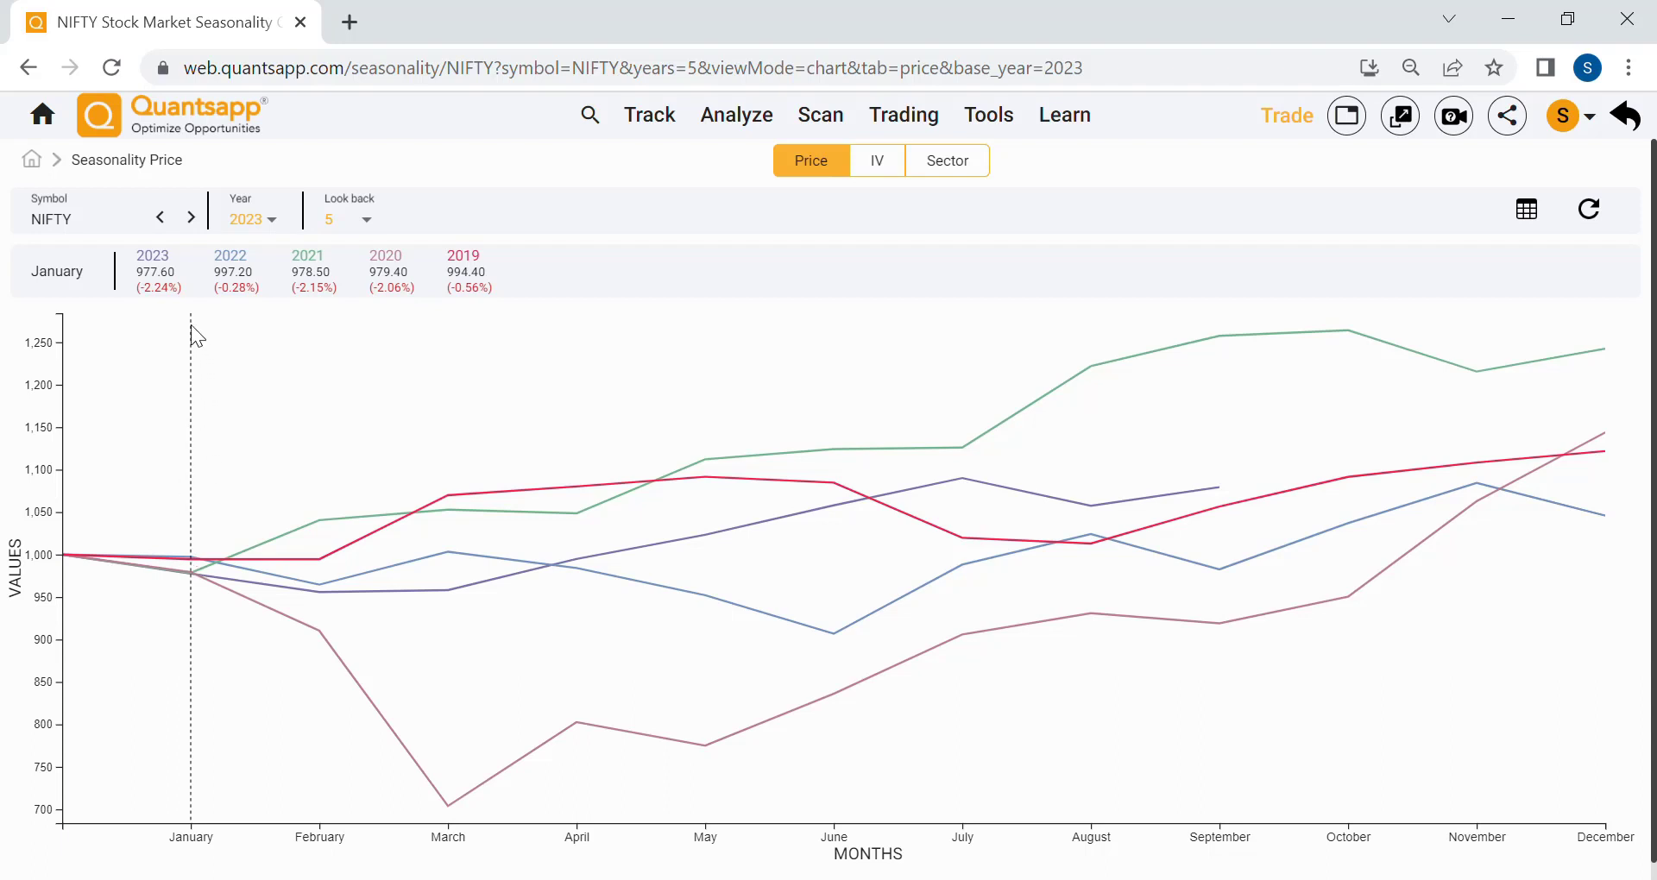
drag(132, 253, 546, 263)
click(544, 264)
drag(508, 284, 142, 253)
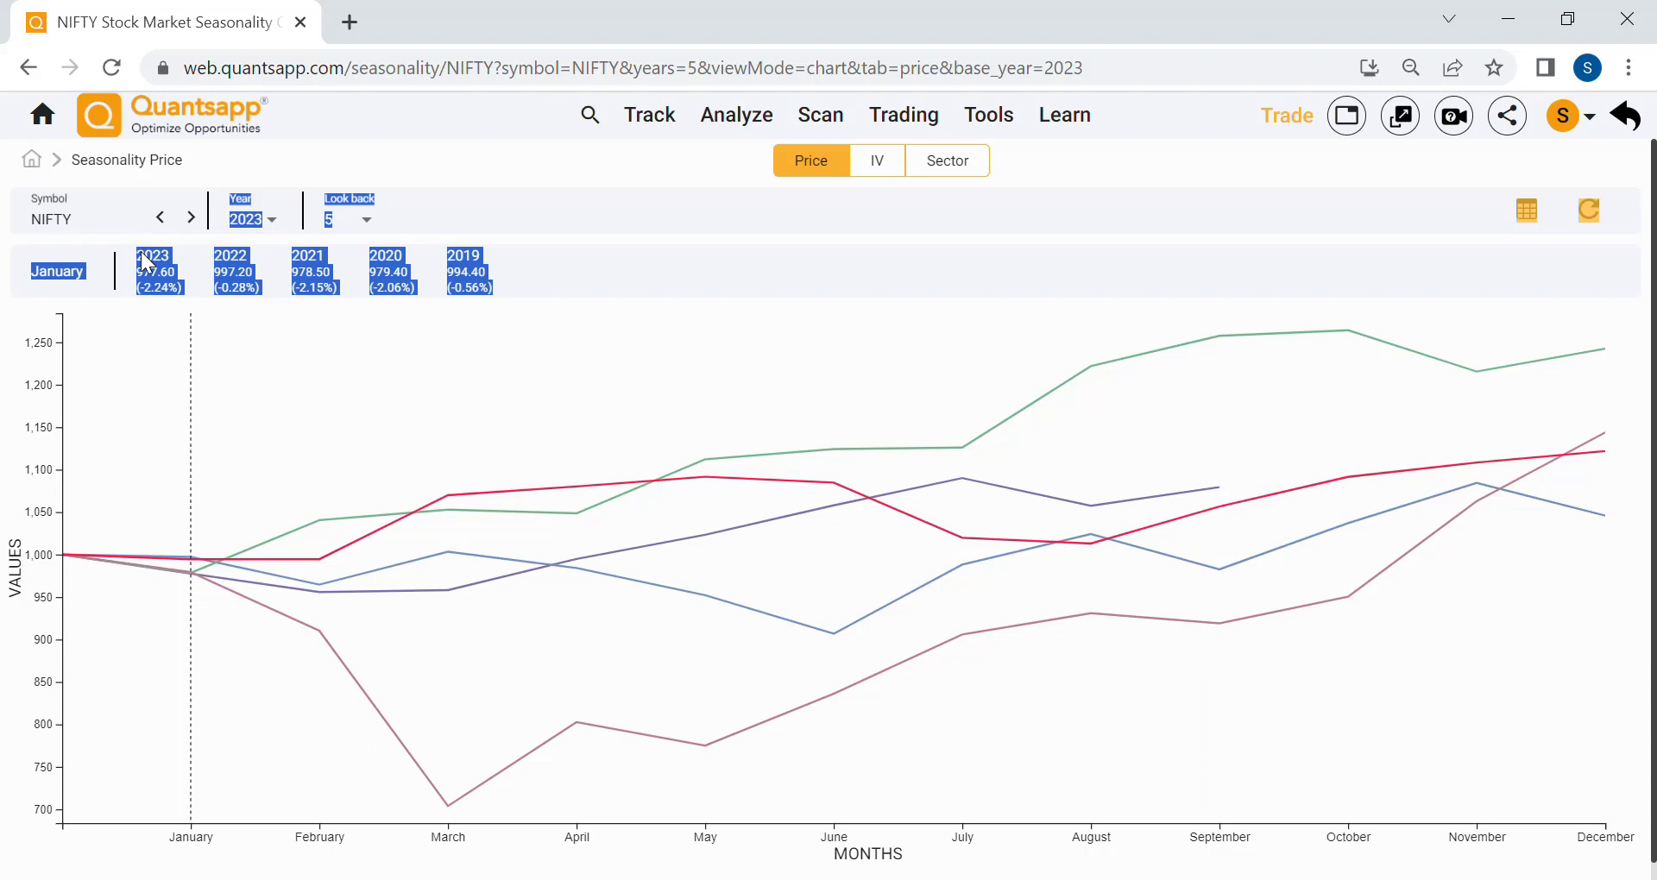
click(388, 297)
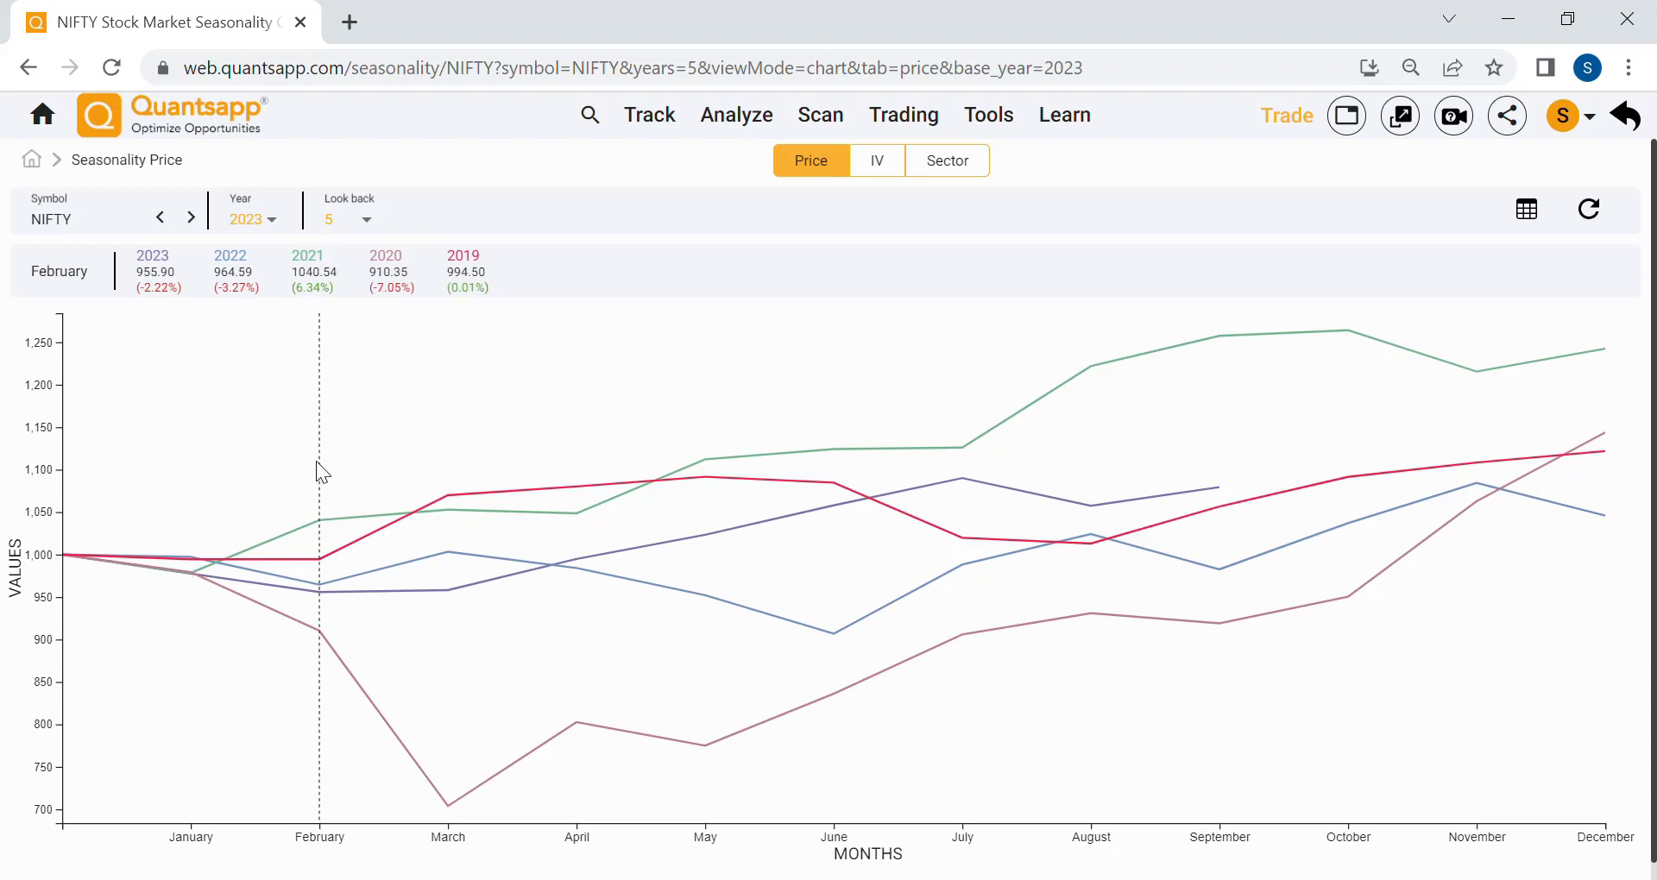
drag(313, 294, 390, 296)
click(389, 295)
Step: Review the range of look-back periods available for the NIFTY chart, keeping the current selection
click(362, 223)
scroll(379, 345, down, 5)
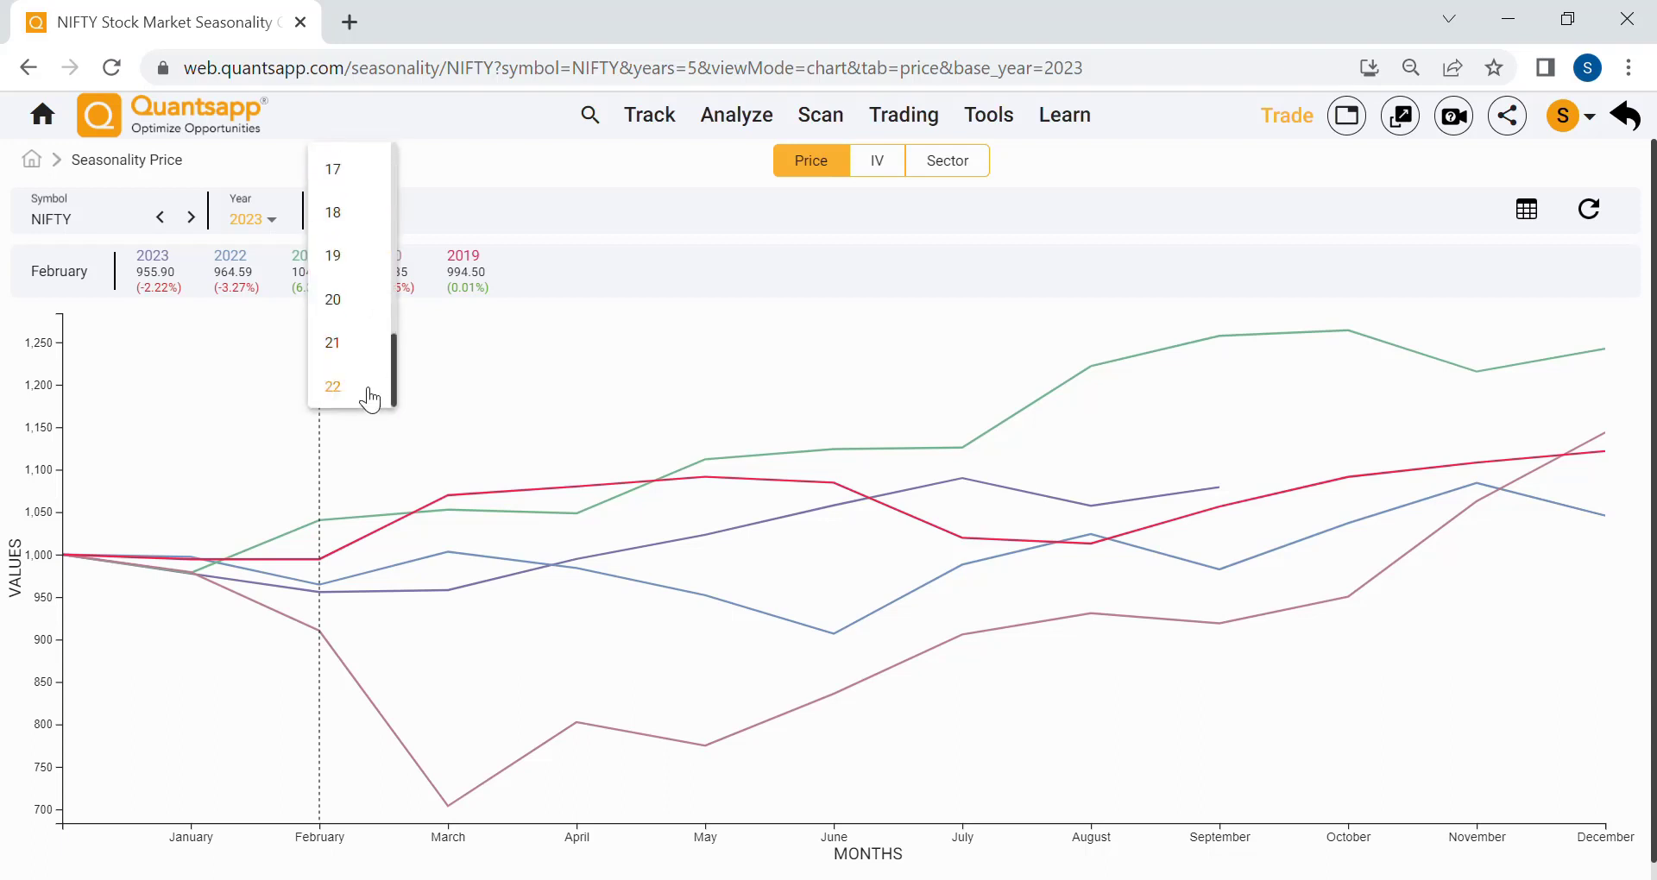
click(533, 224)
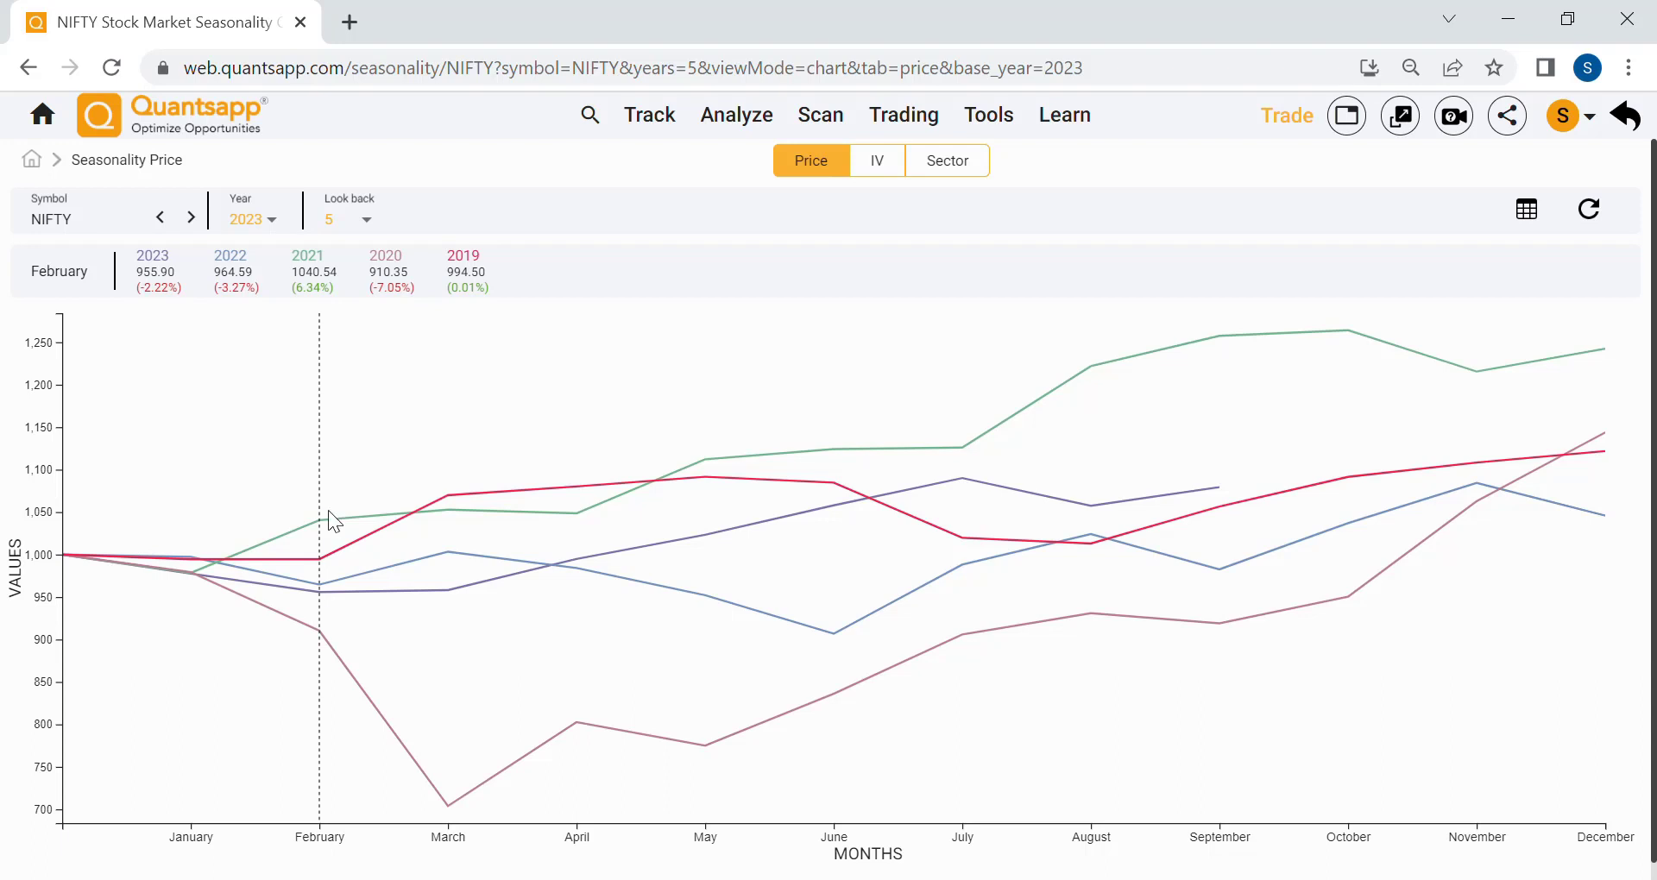
click(366, 219)
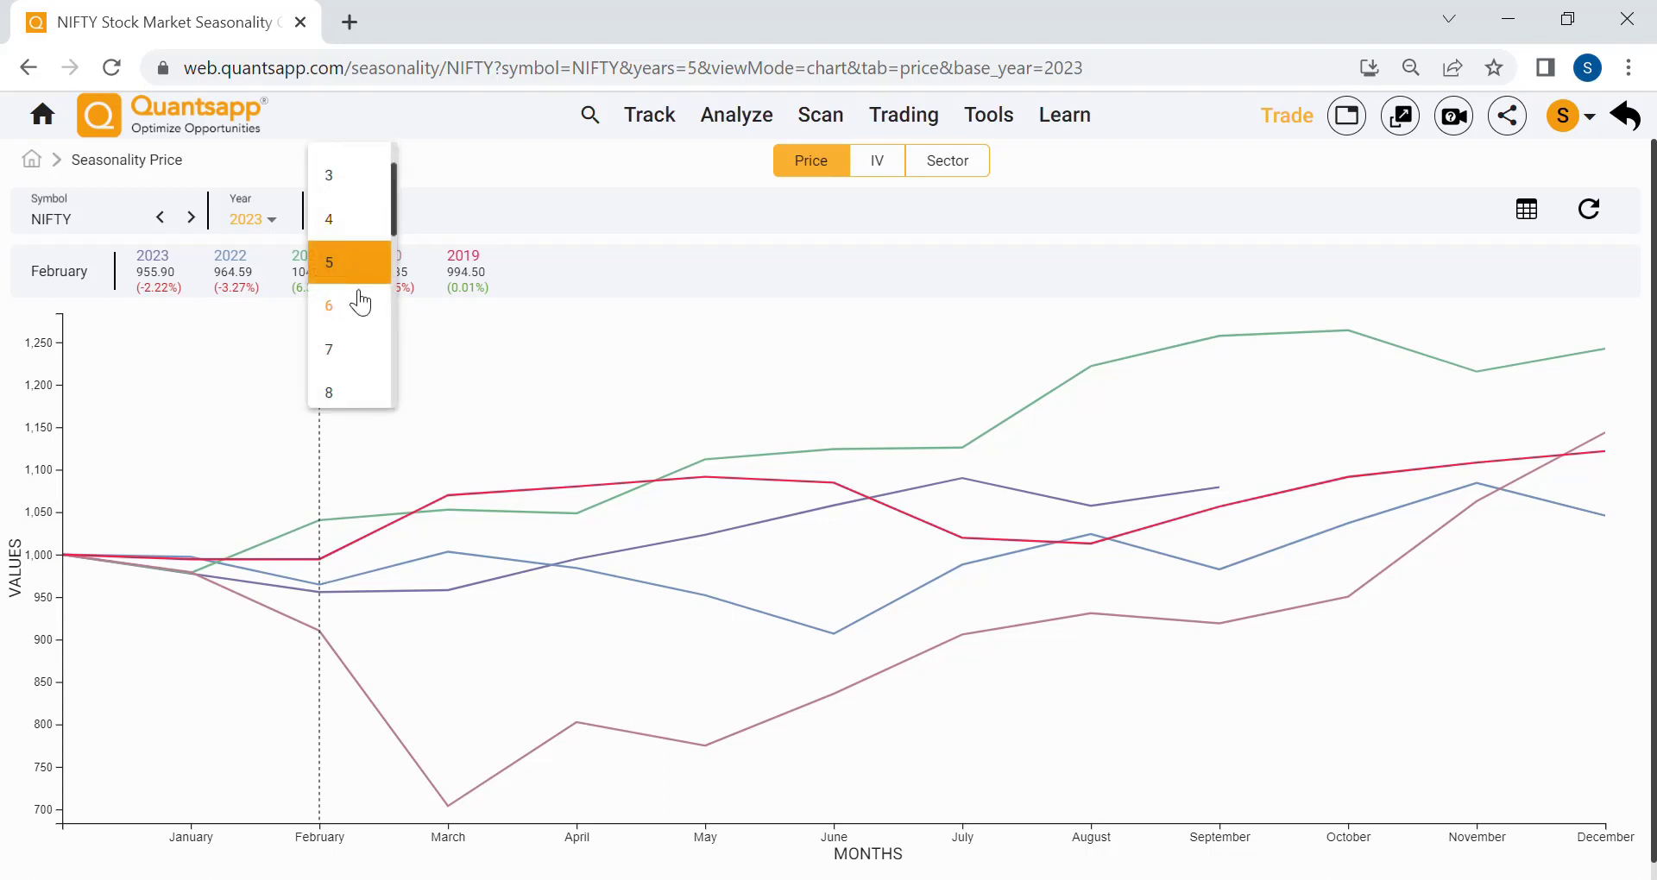
scroll(362, 294, up, 2)
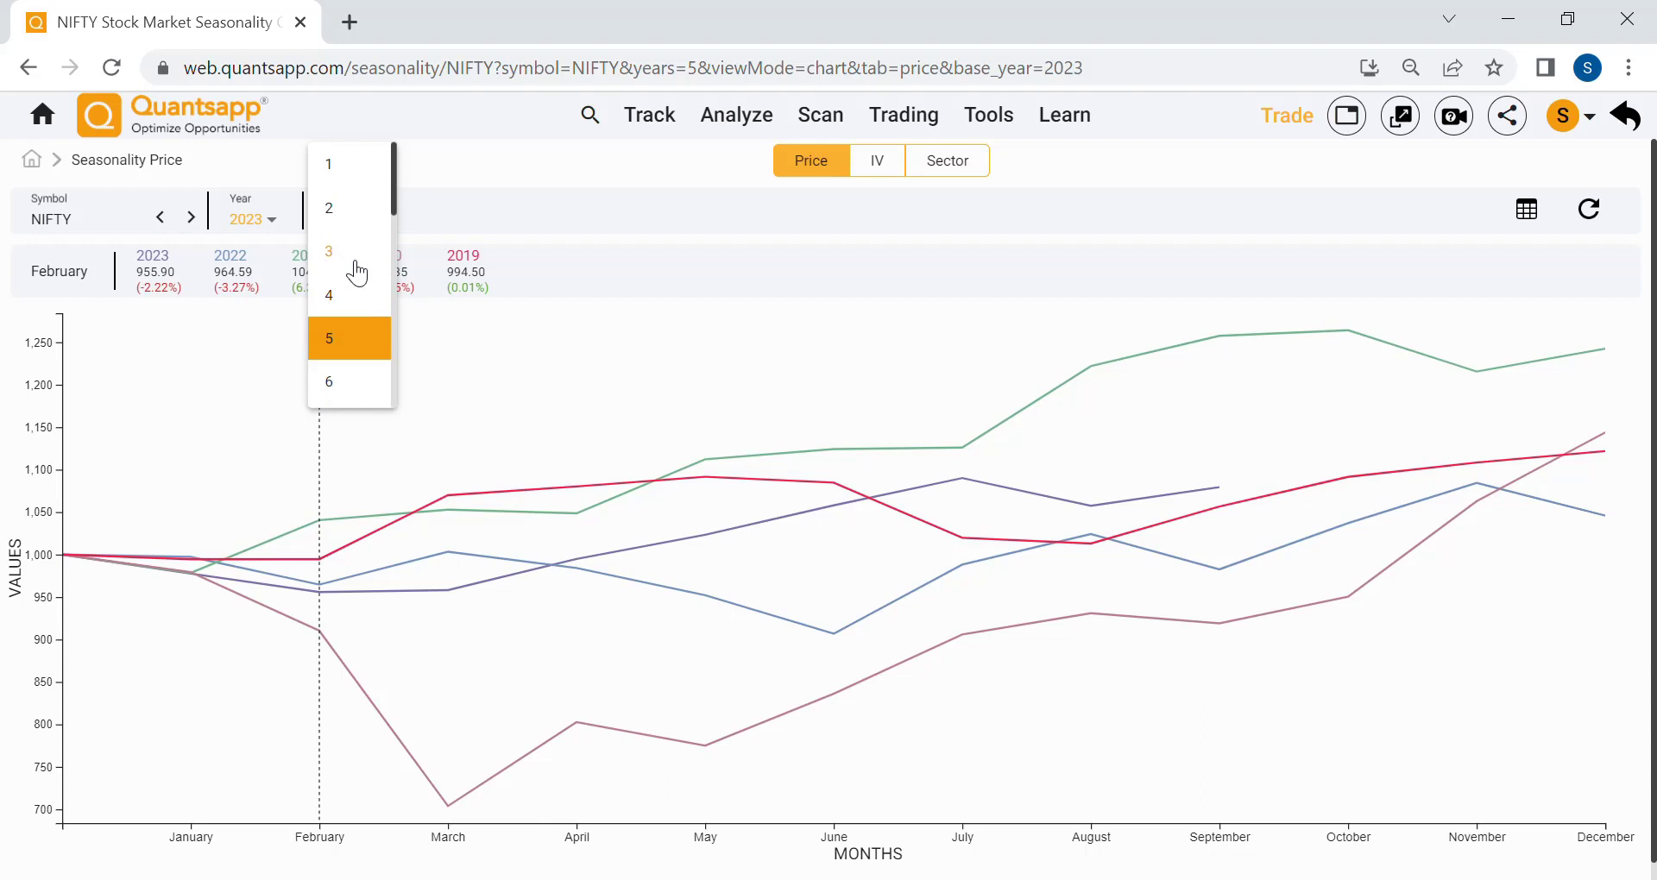
click(561, 371)
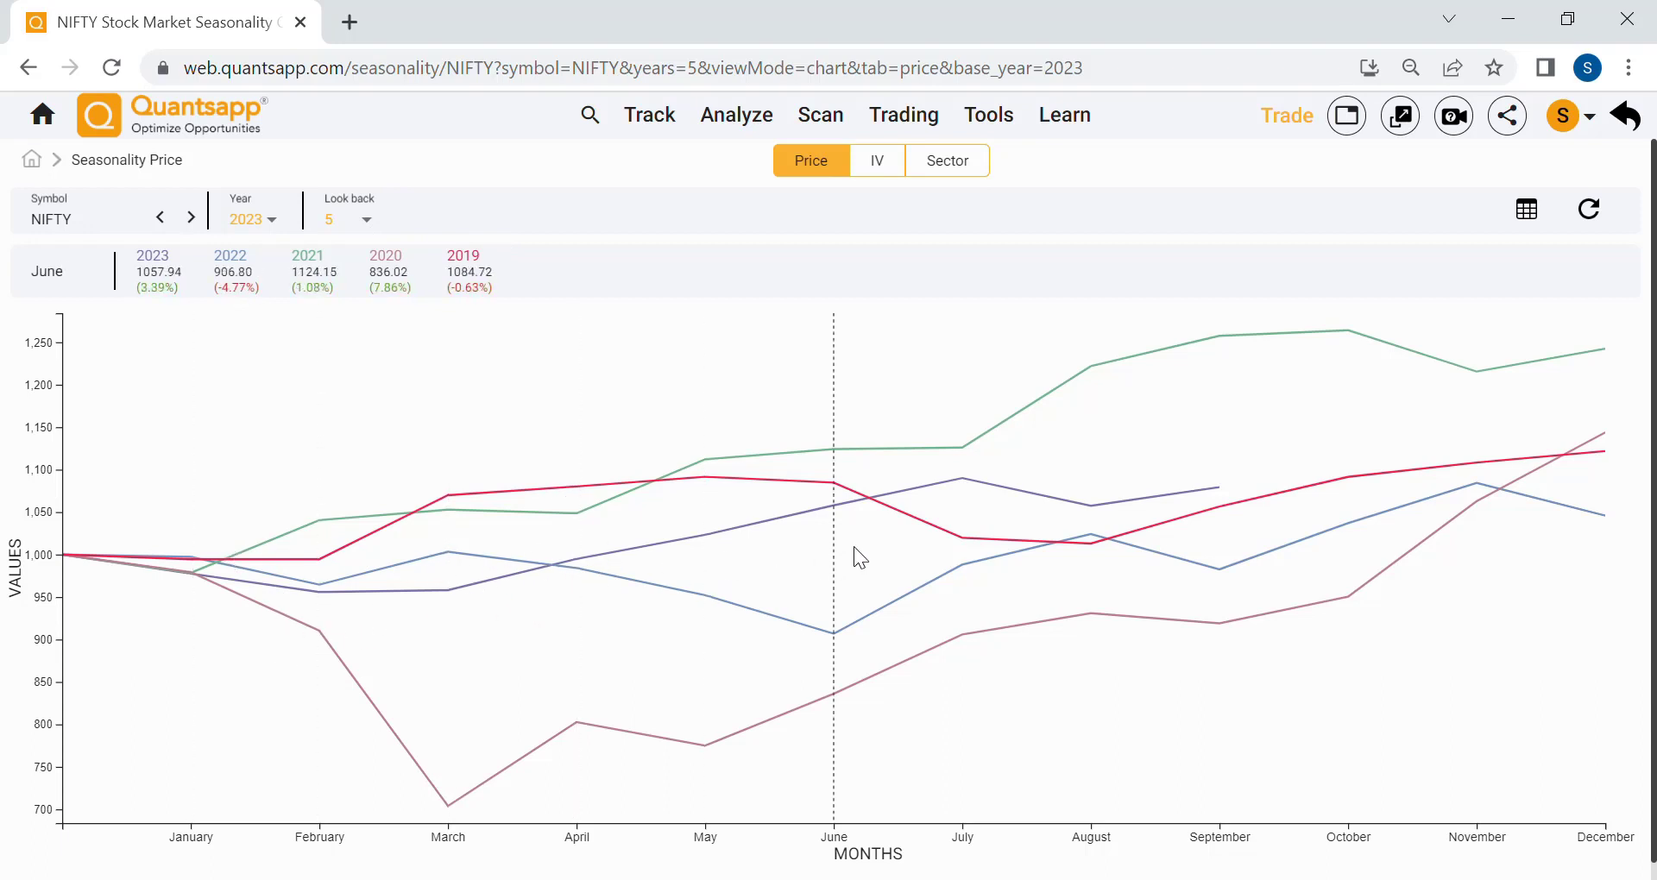
Step: Show the NIFTY price seasonality as a table and review the monthly averages for January to March
click(1526, 211)
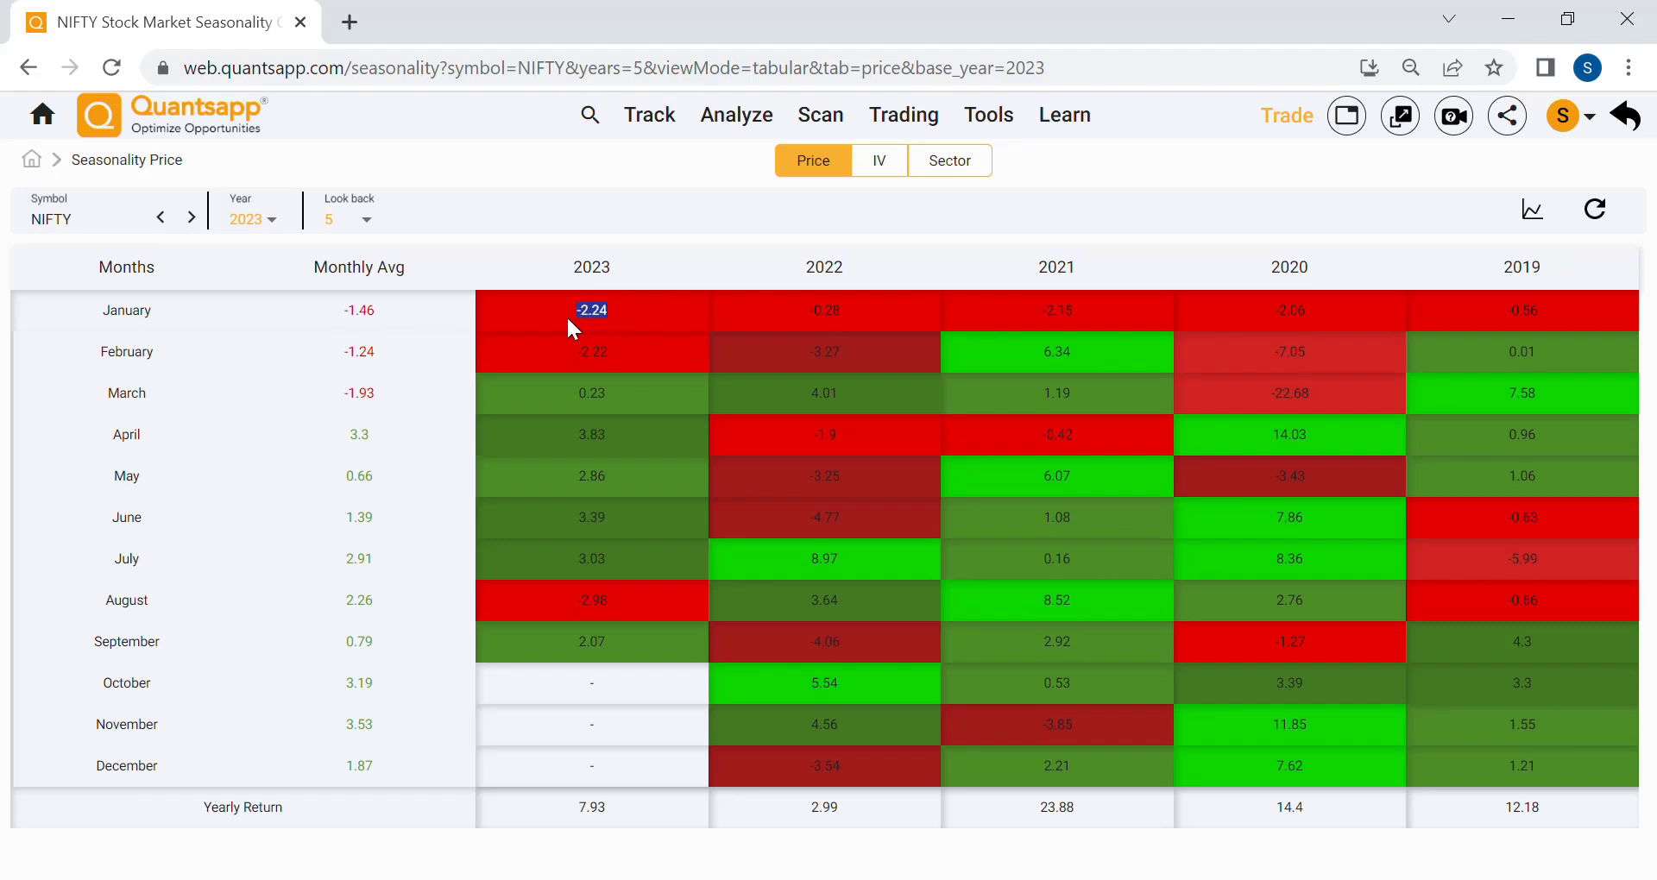
drag(1595, 317, 379, 289)
double_click(372, 318)
drag(400, 405, 219, 328)
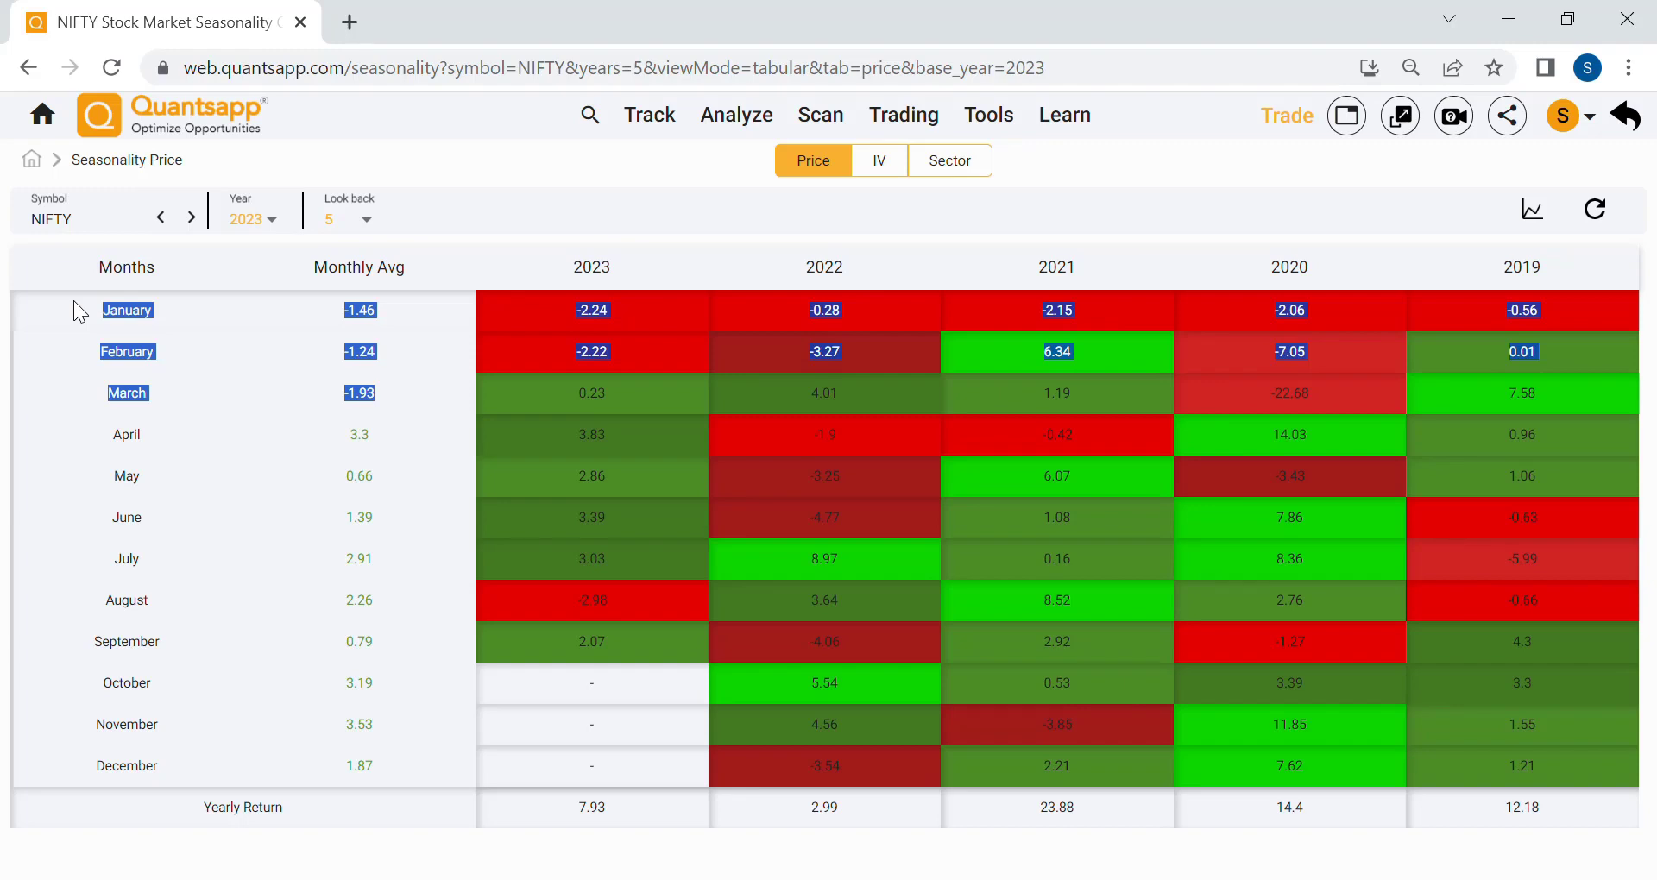
double_click(347, 372)
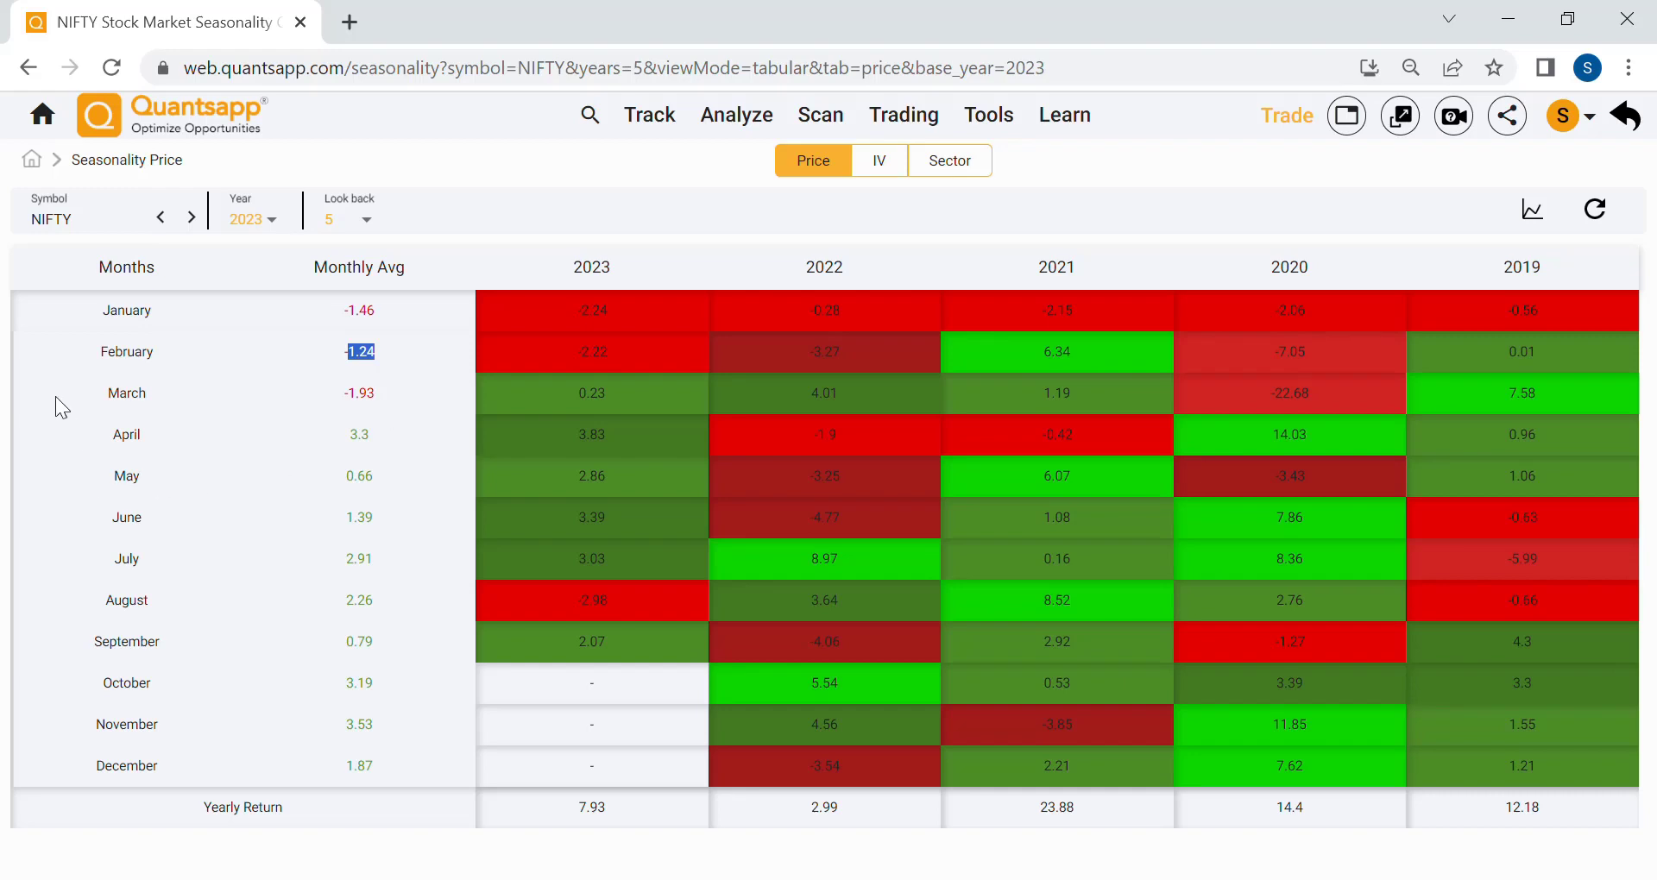
Step: Compare NIFTY's February and March returns for each year with their monthly averages, including the March 2020 return
drag(55, 396, 535, 340)
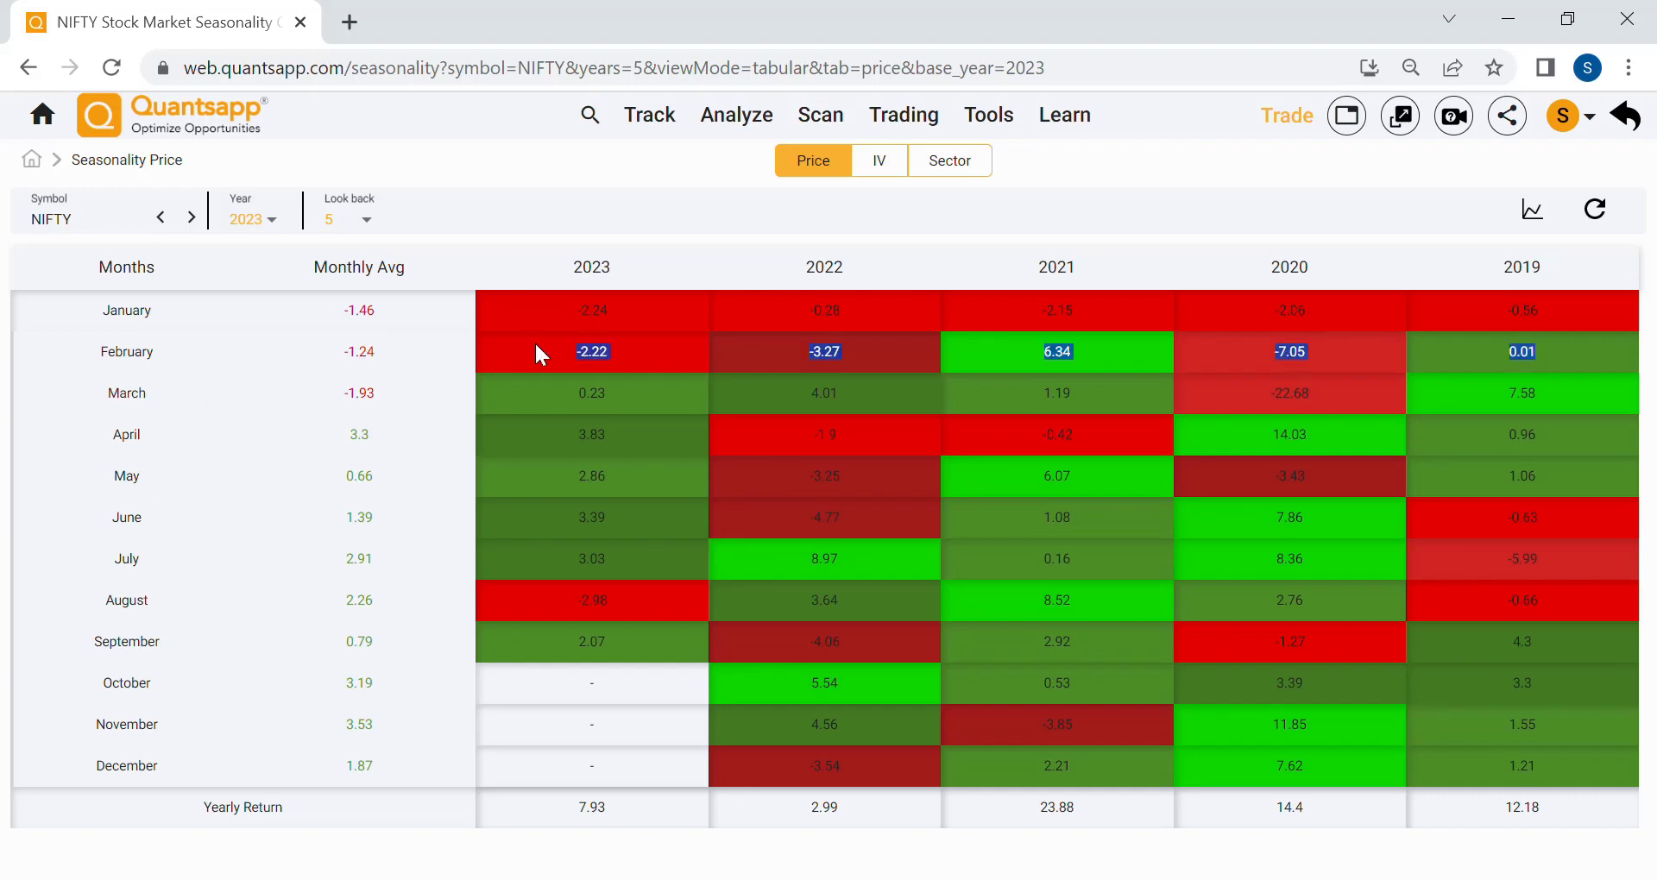
click(1312, 416)
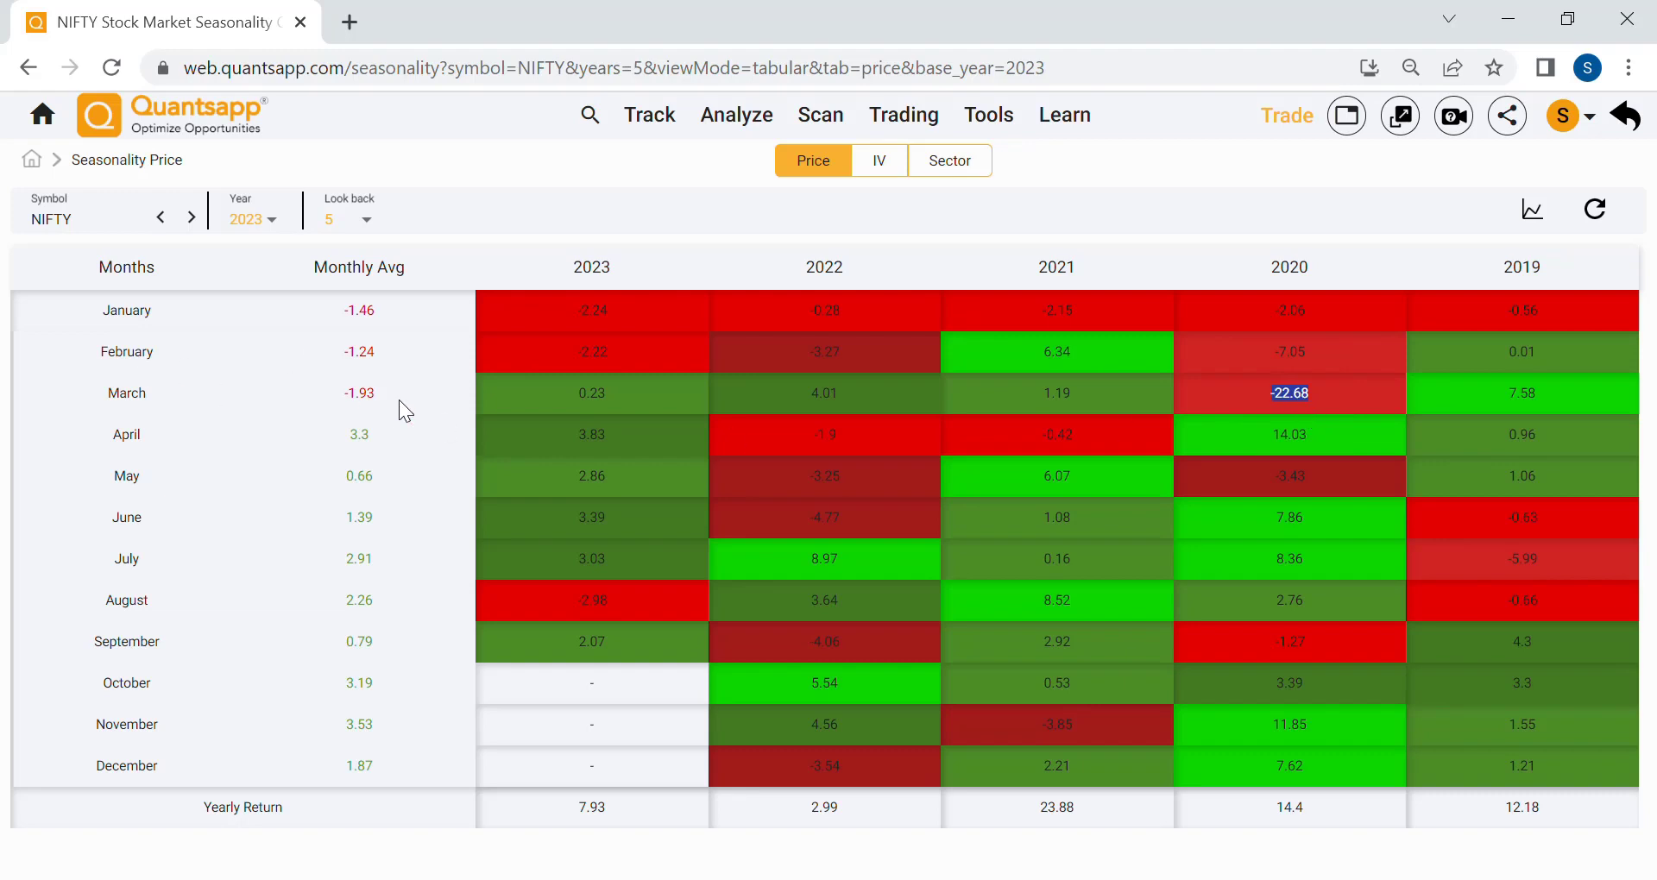
drag(398, 401, 327, 389)
double_click(1295, 395)
drag(327, 308, 392, 343)
click(391, 345)
Step: Review NIFTY's July and August returns across the listed years
drag(1351, 555, 537, 563)
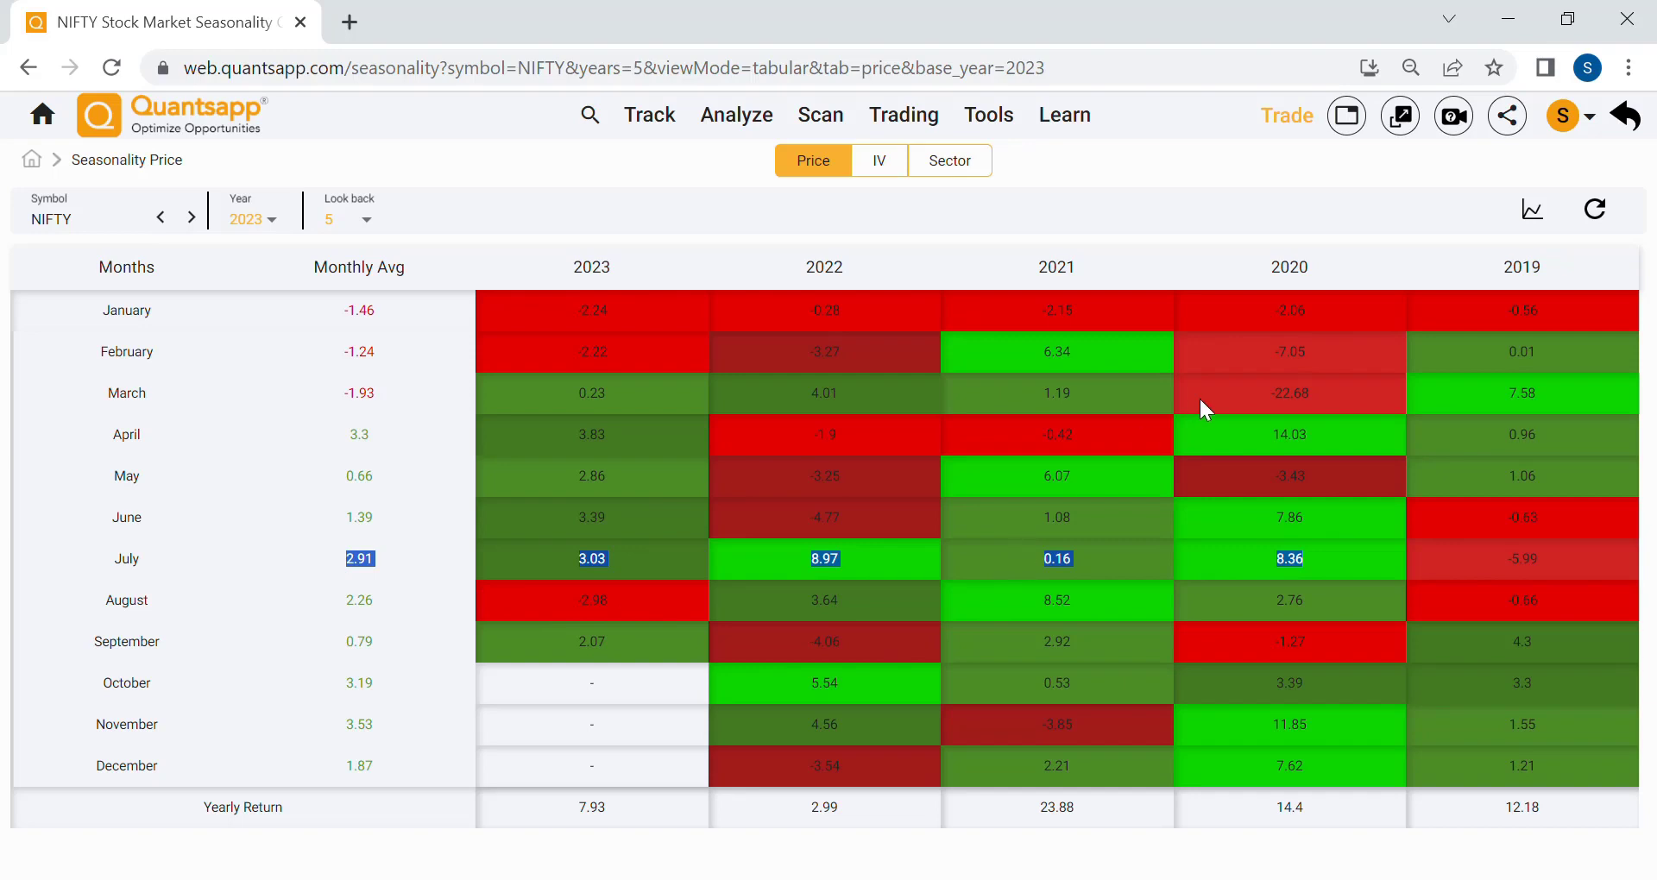
drag(667, 609, 569, 615)
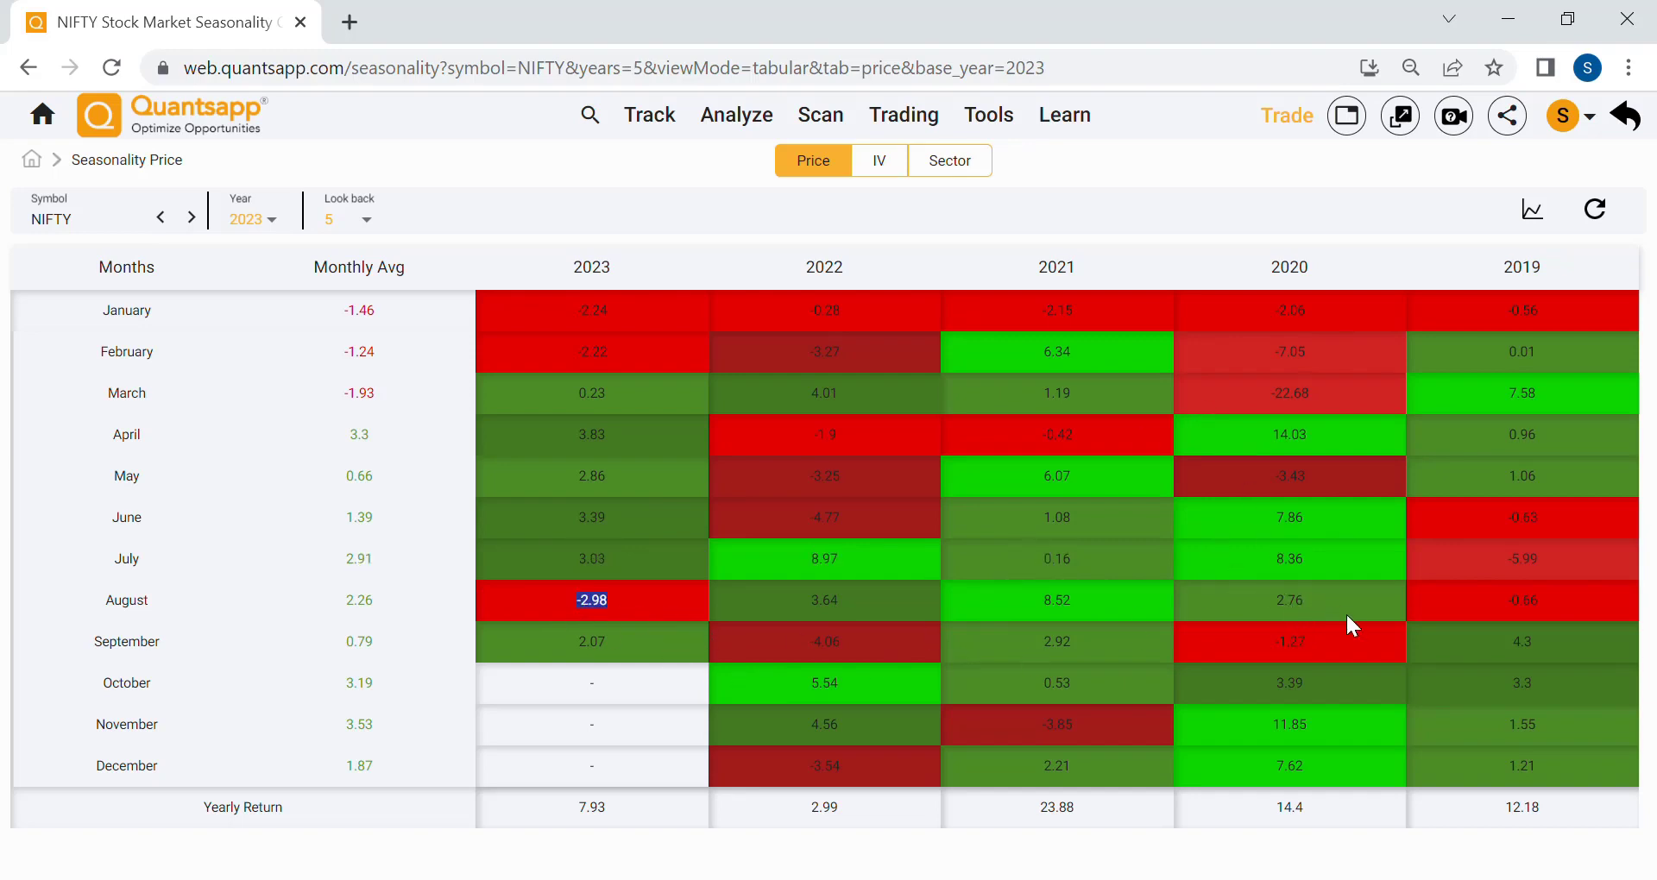
drag(1350, 614, 711, 616)
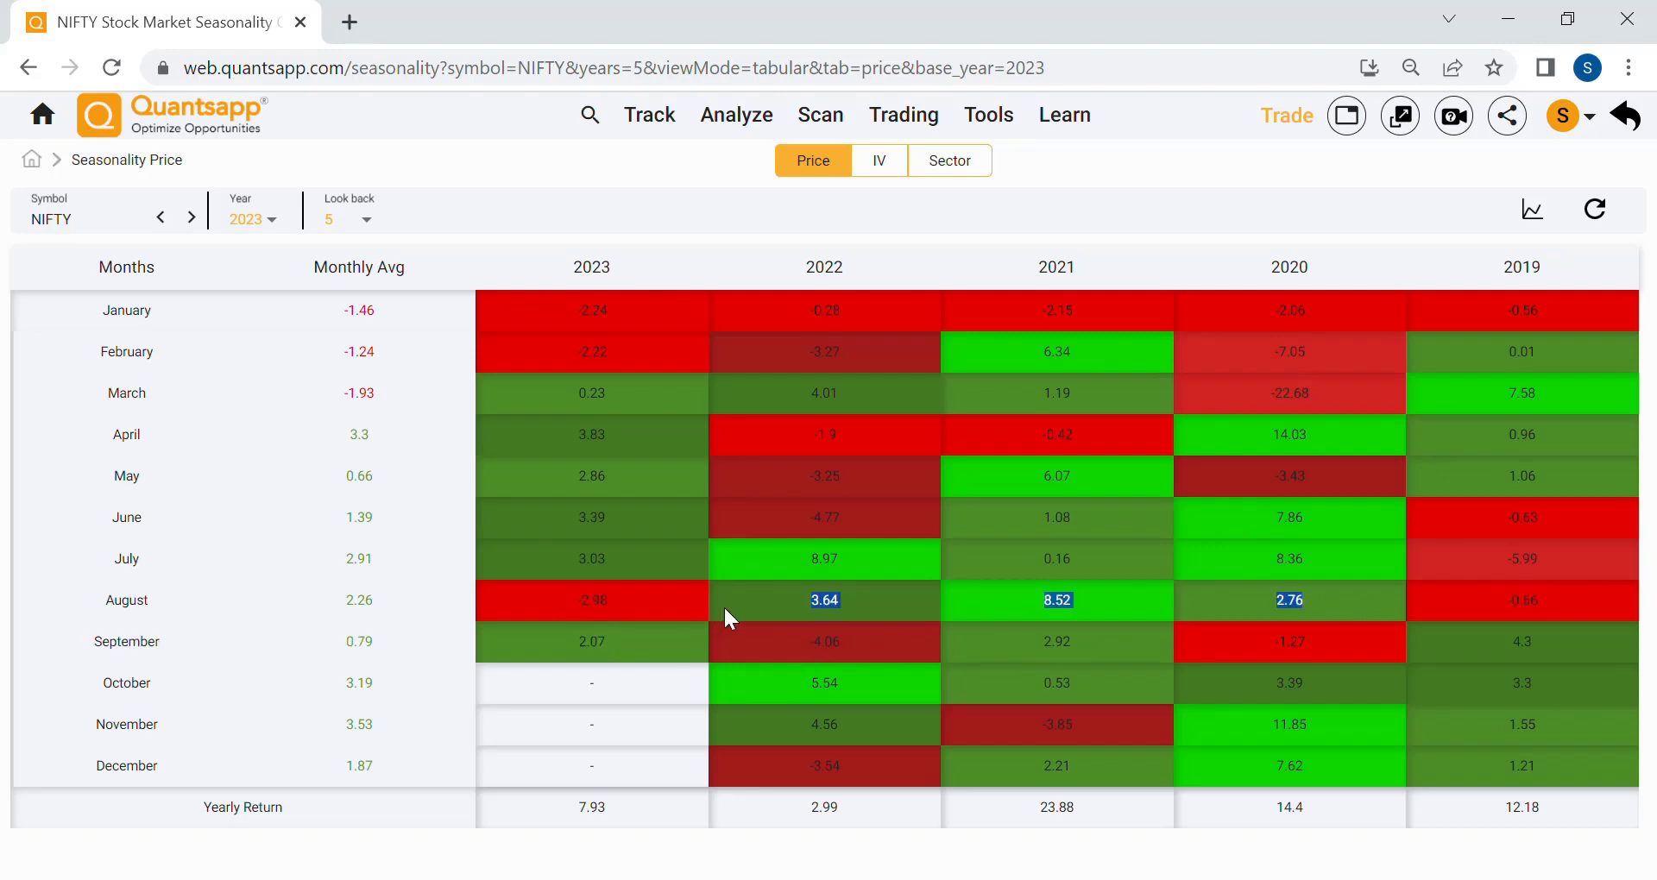
Step: Change the price seasonality table's symbol to BANKNIFTY
click(82, 223)
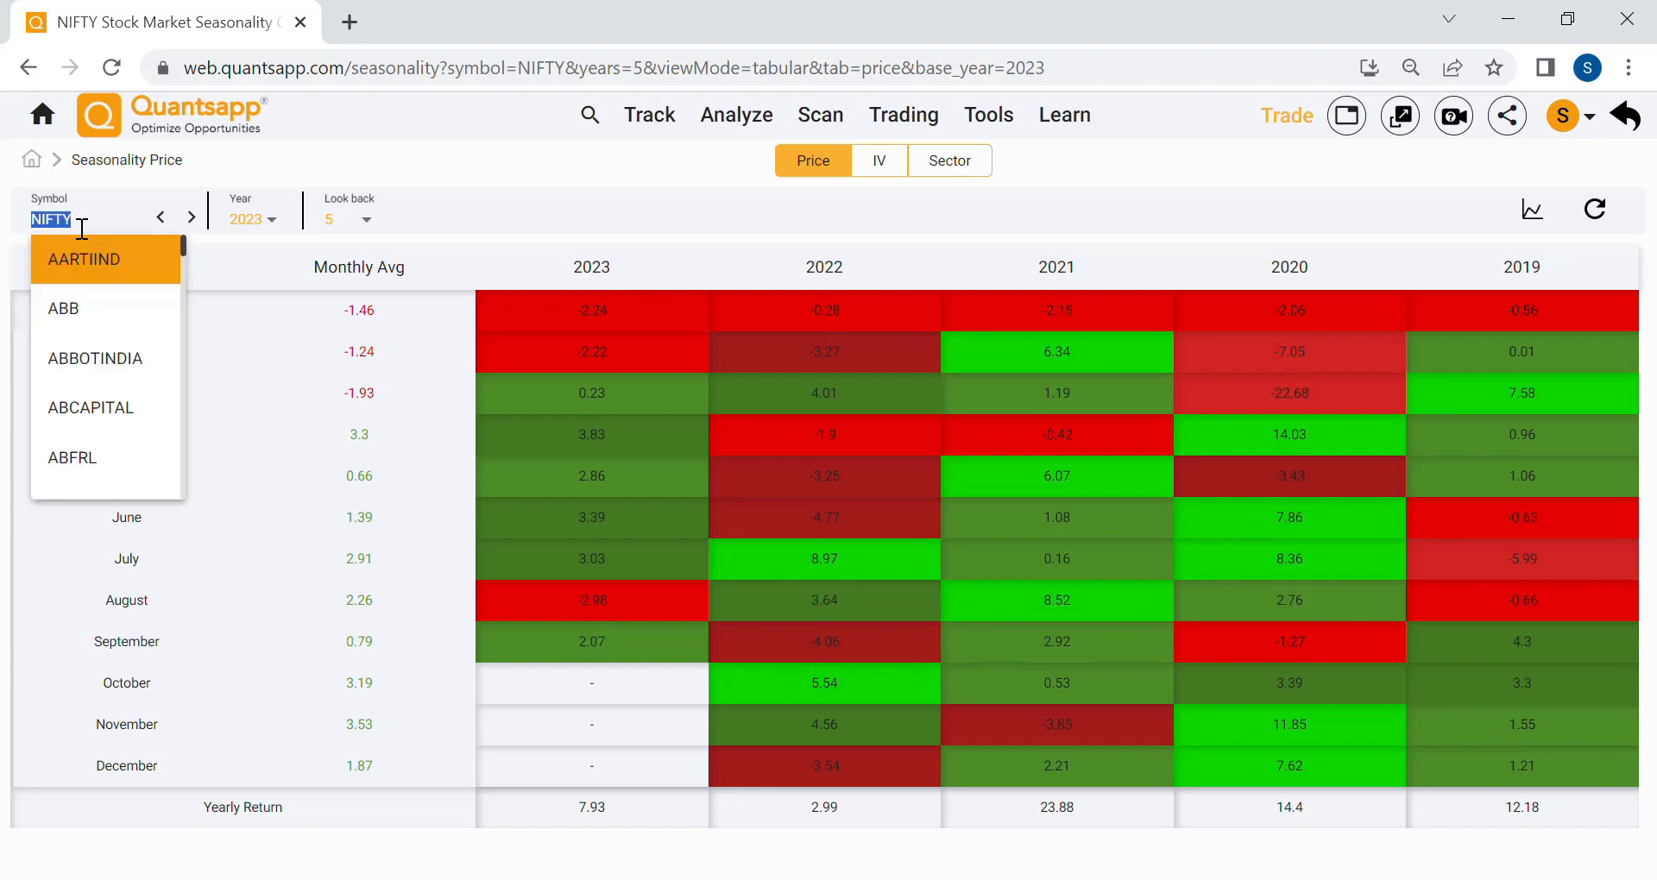
text(BANKn)
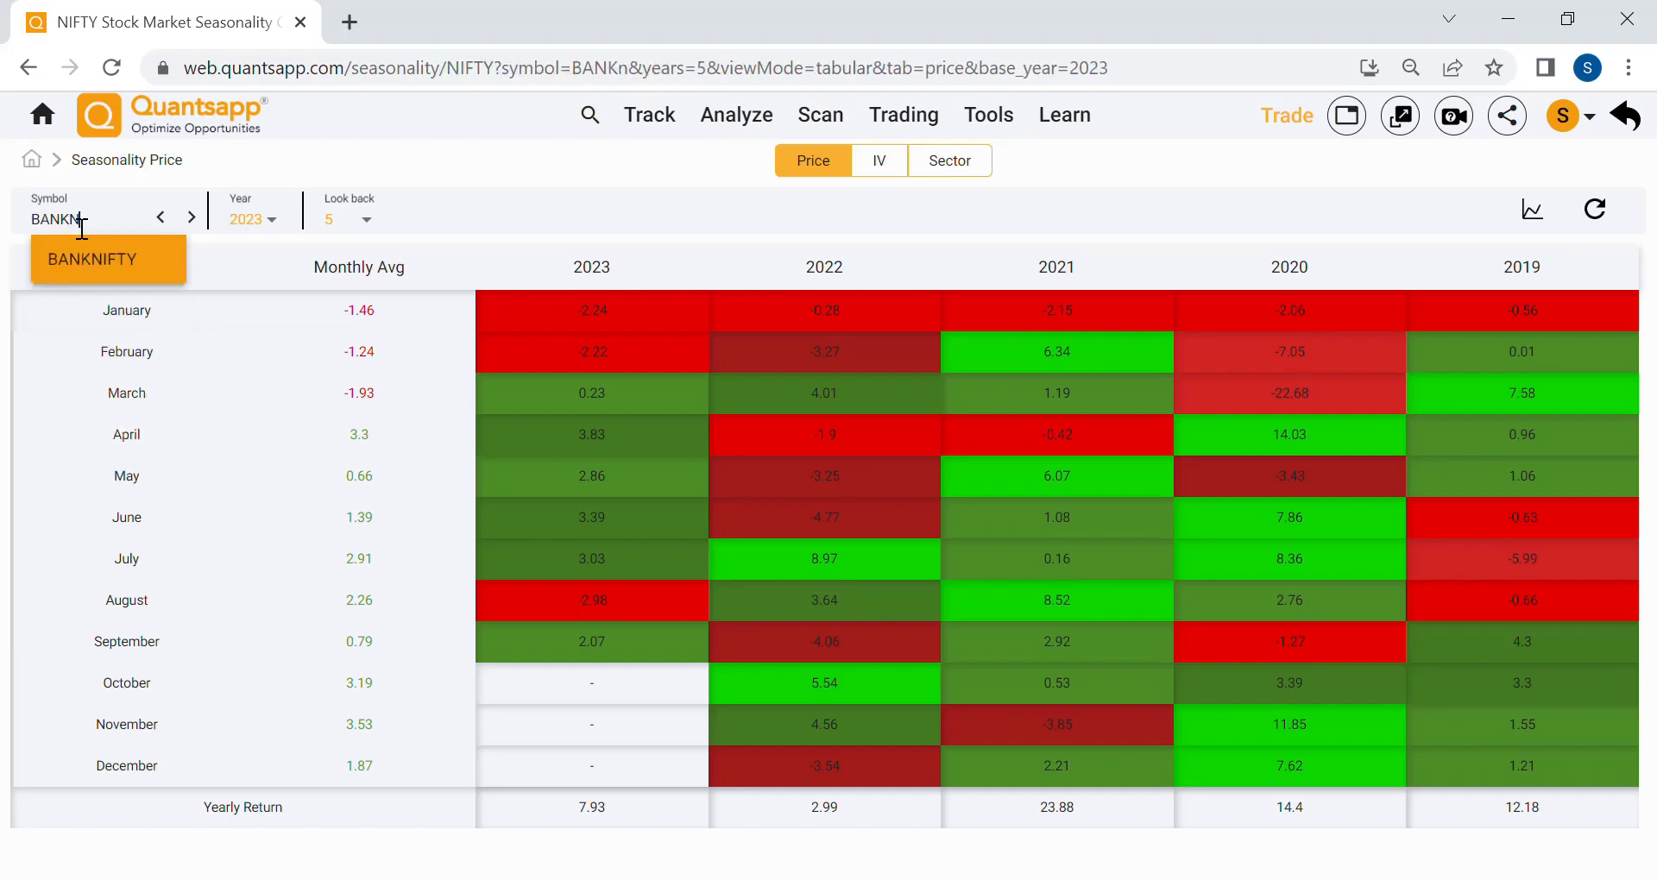
click(73, 260)
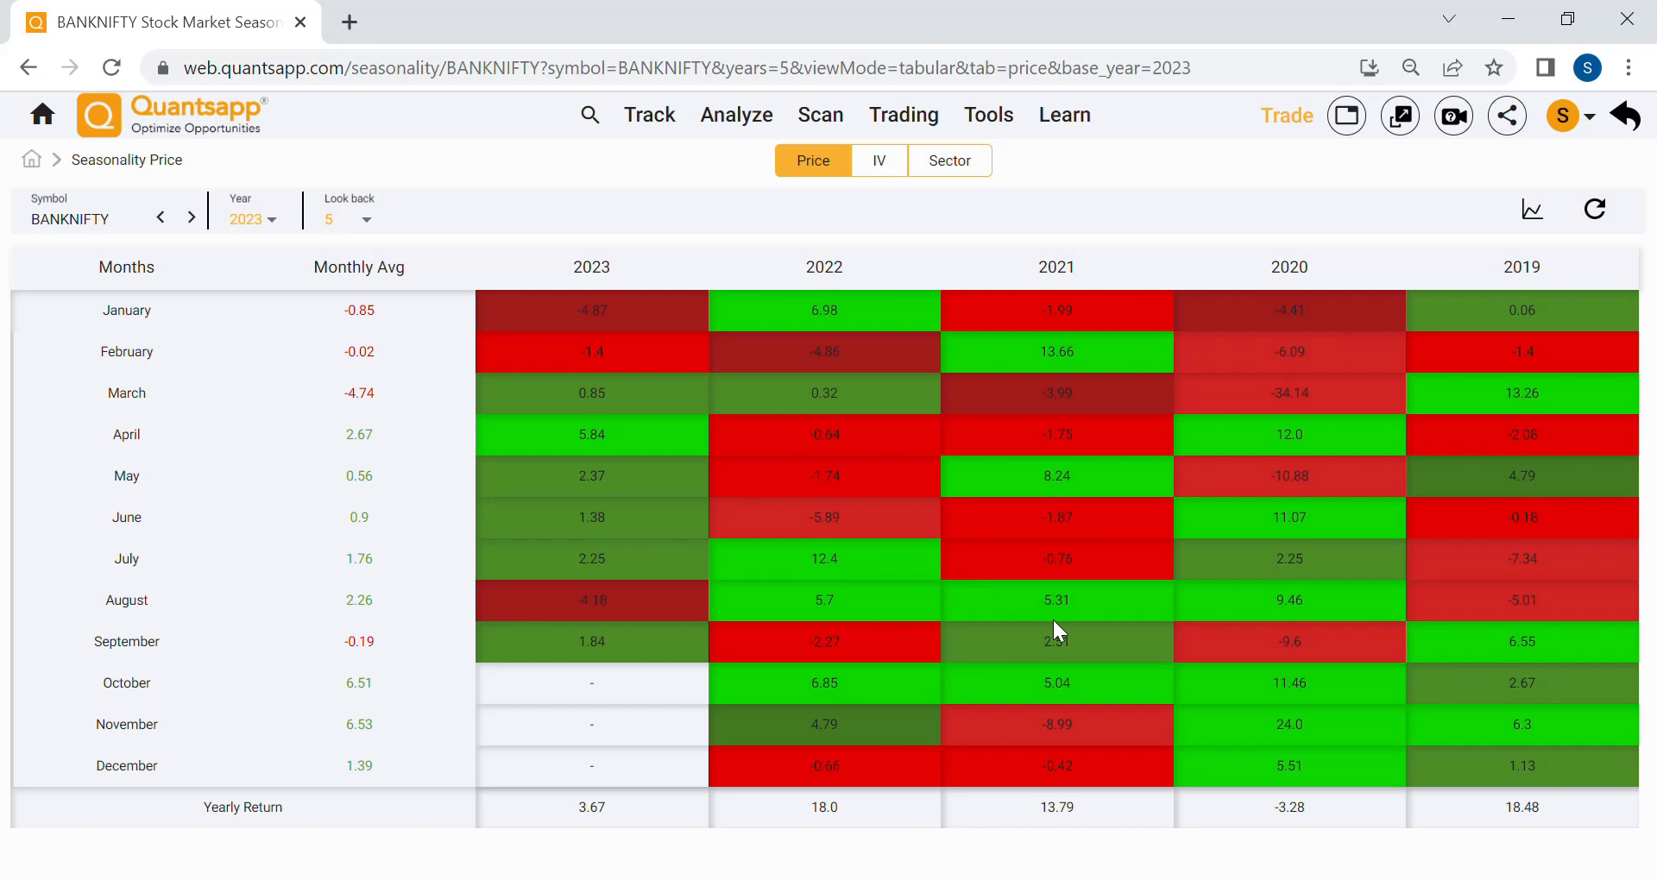
Step: Examine BANKNIFTY's August and October returns across the listed years and the August monthly average
drag(1341, 601, 756, 600)
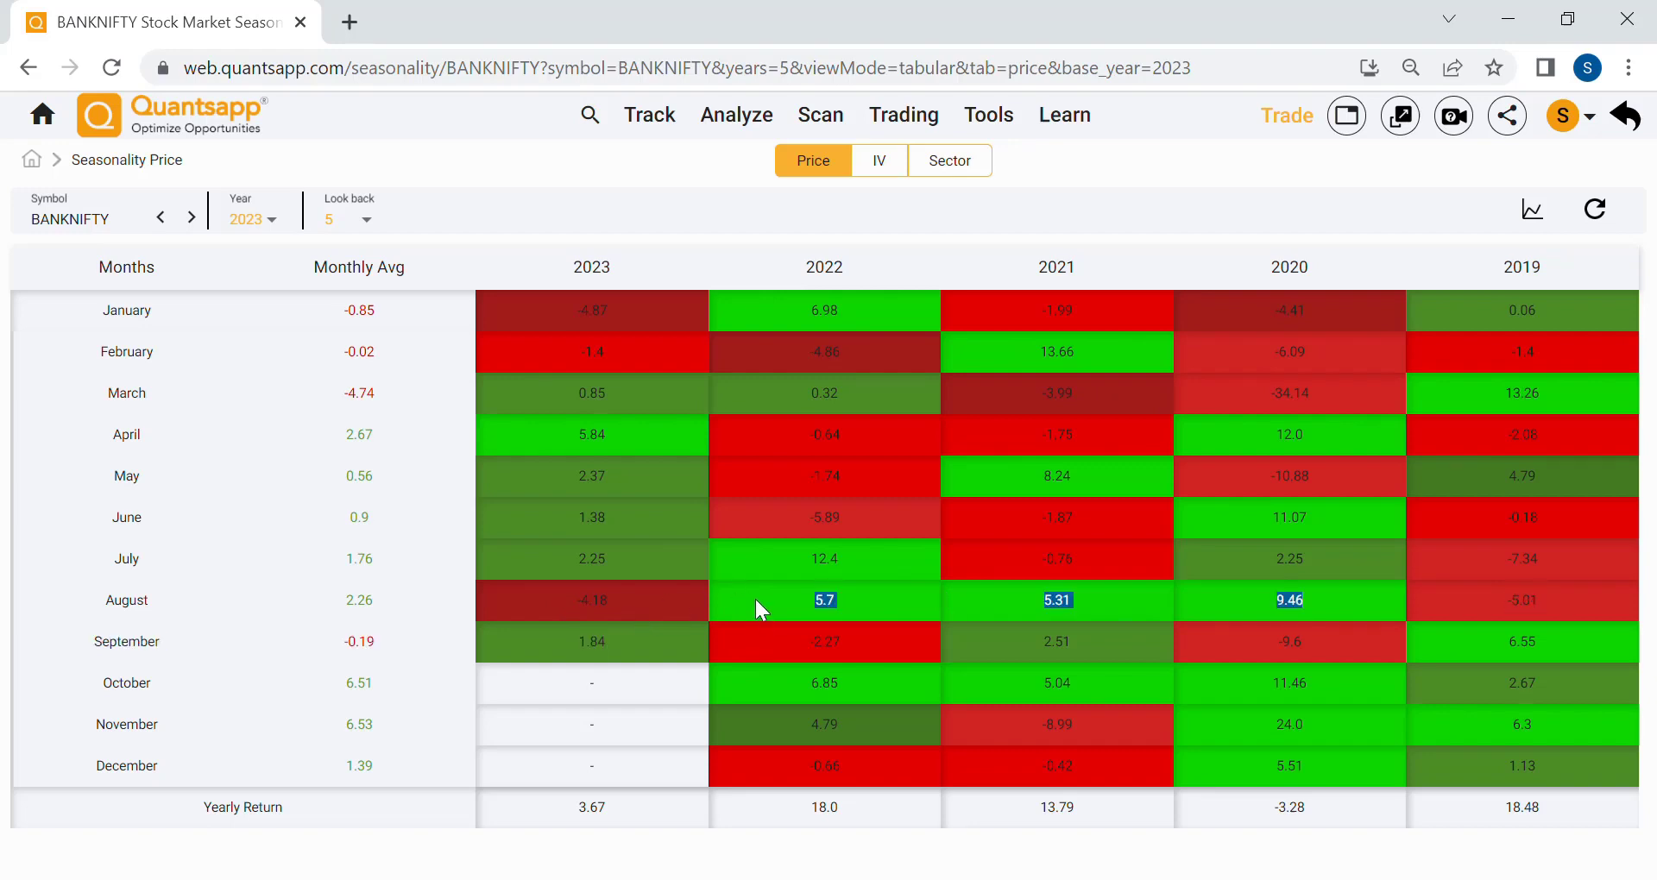
click(608, 601)
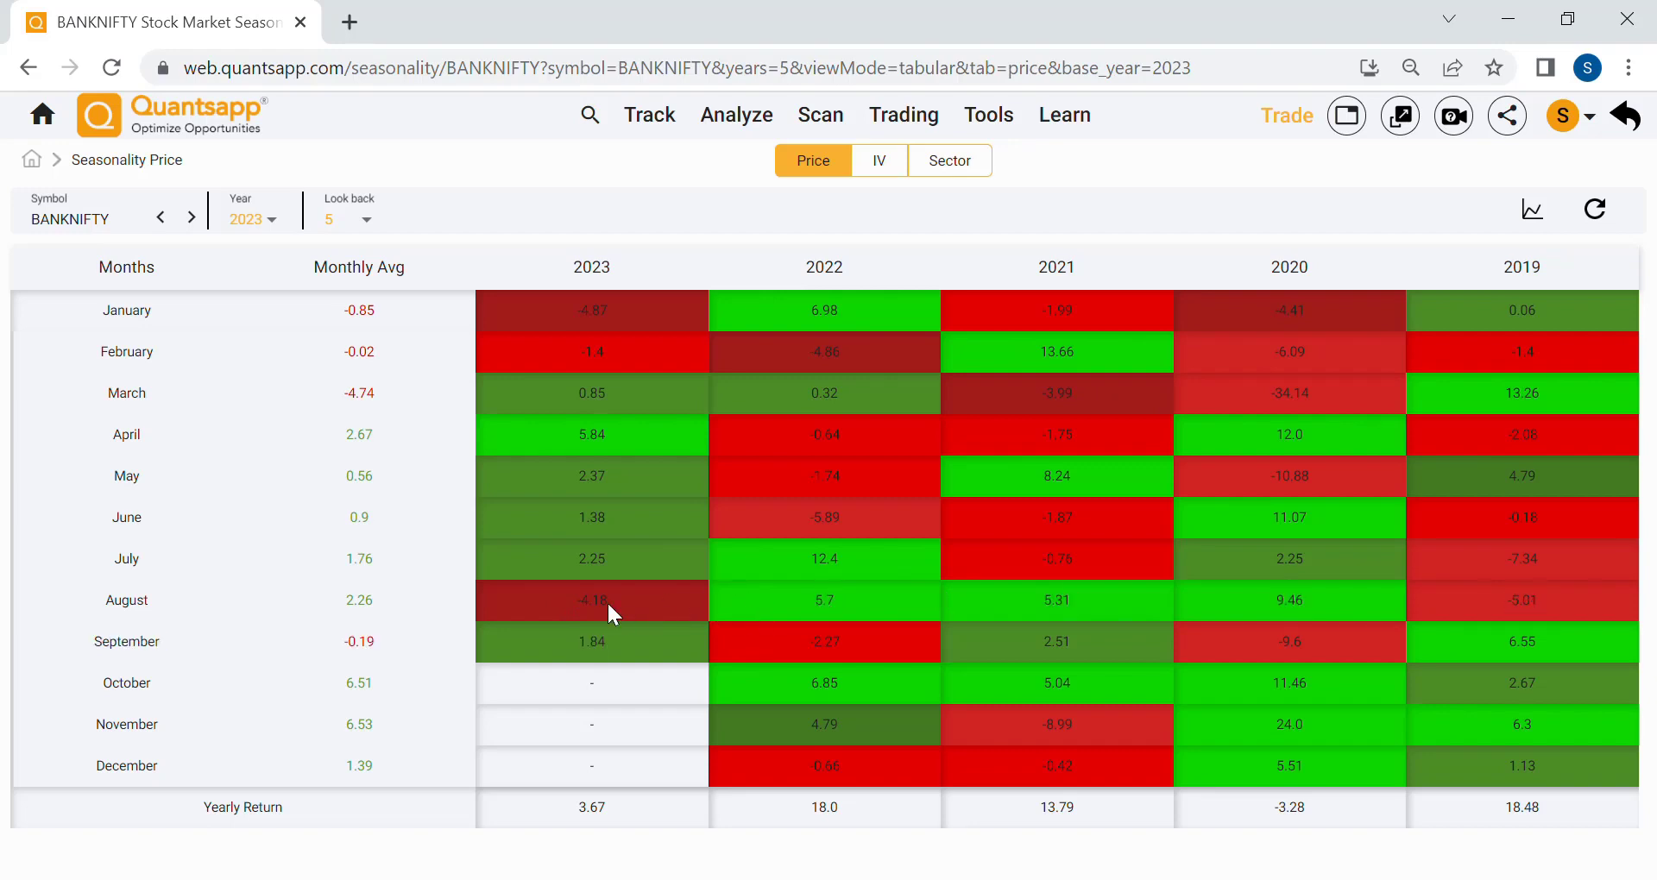
double_click(360, 618)
drag(1584, 671, 651, 675)
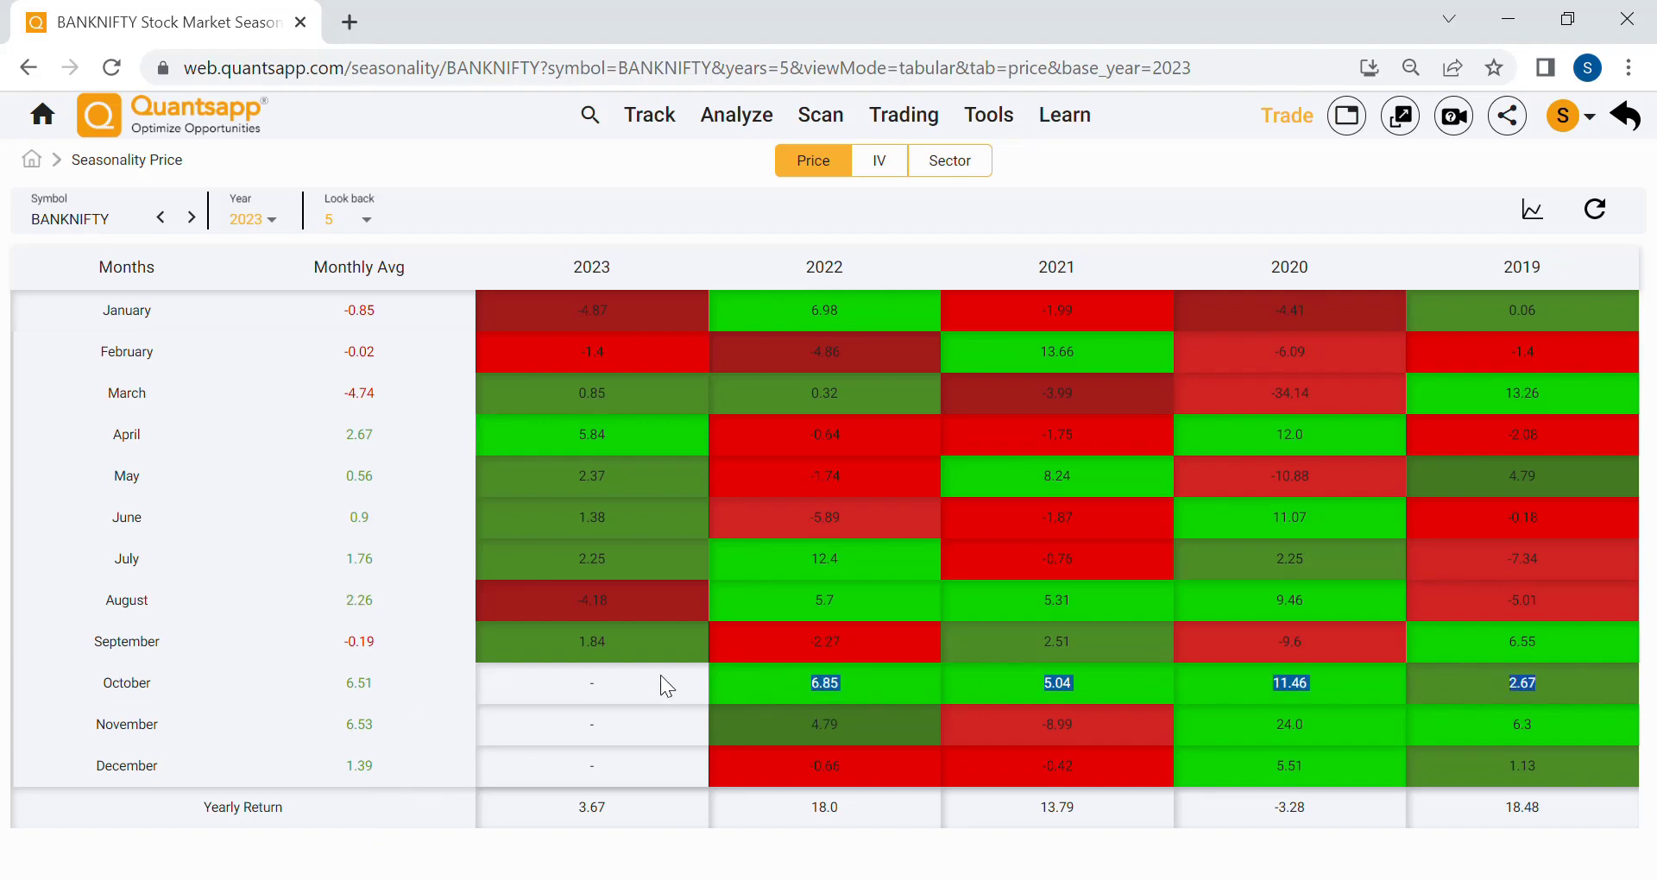
click(1558, 664)
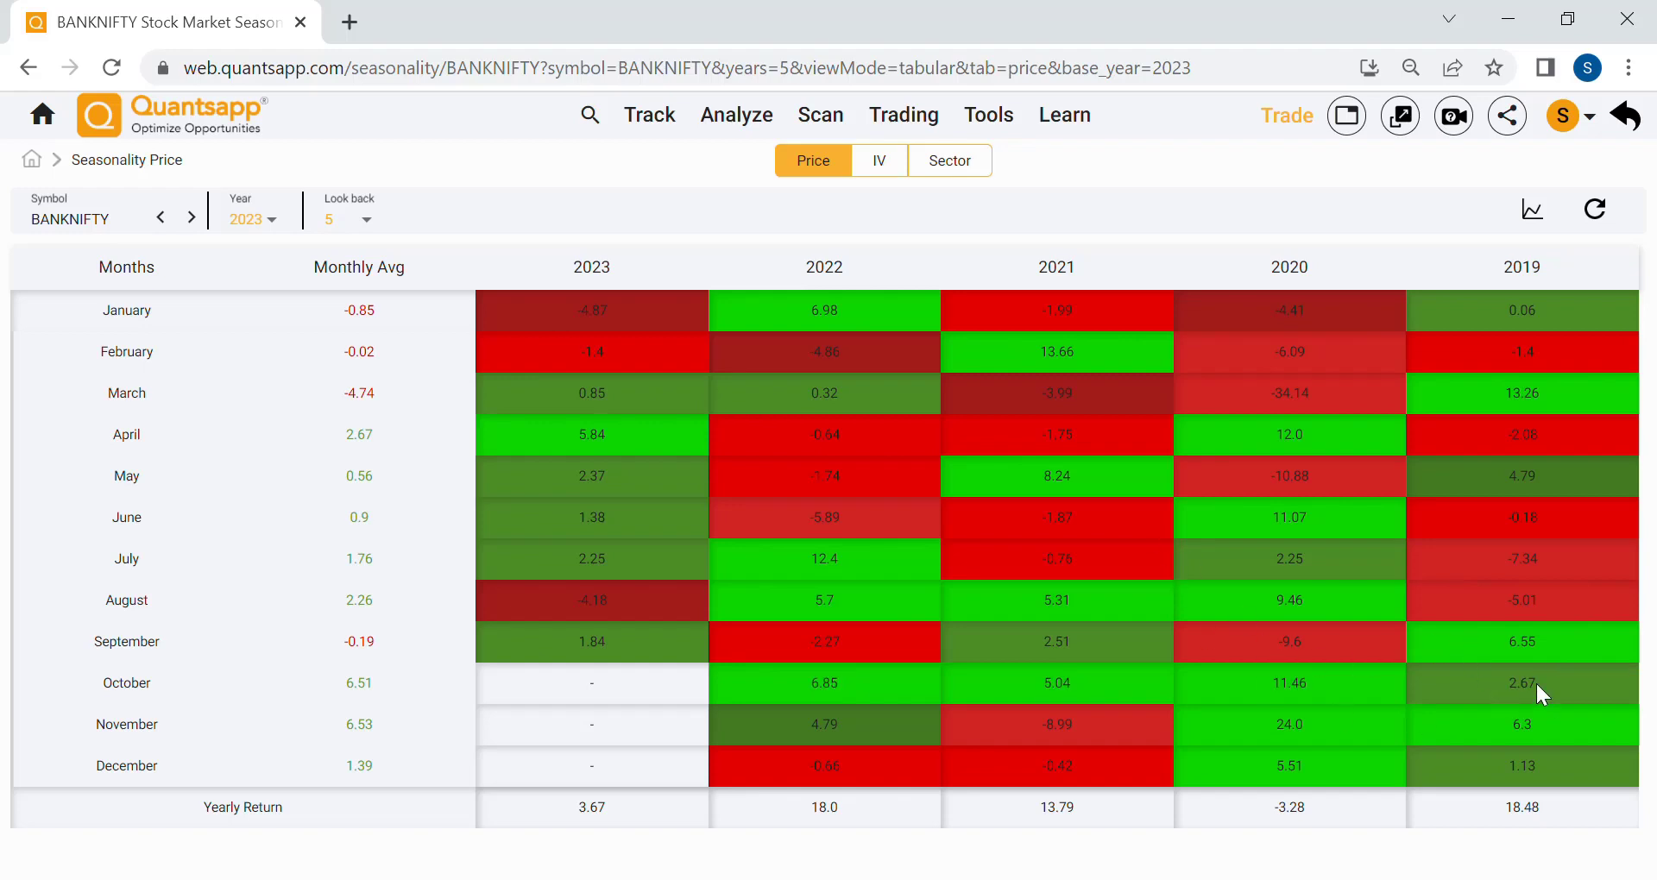
drag(1536, 681, 644, 690)
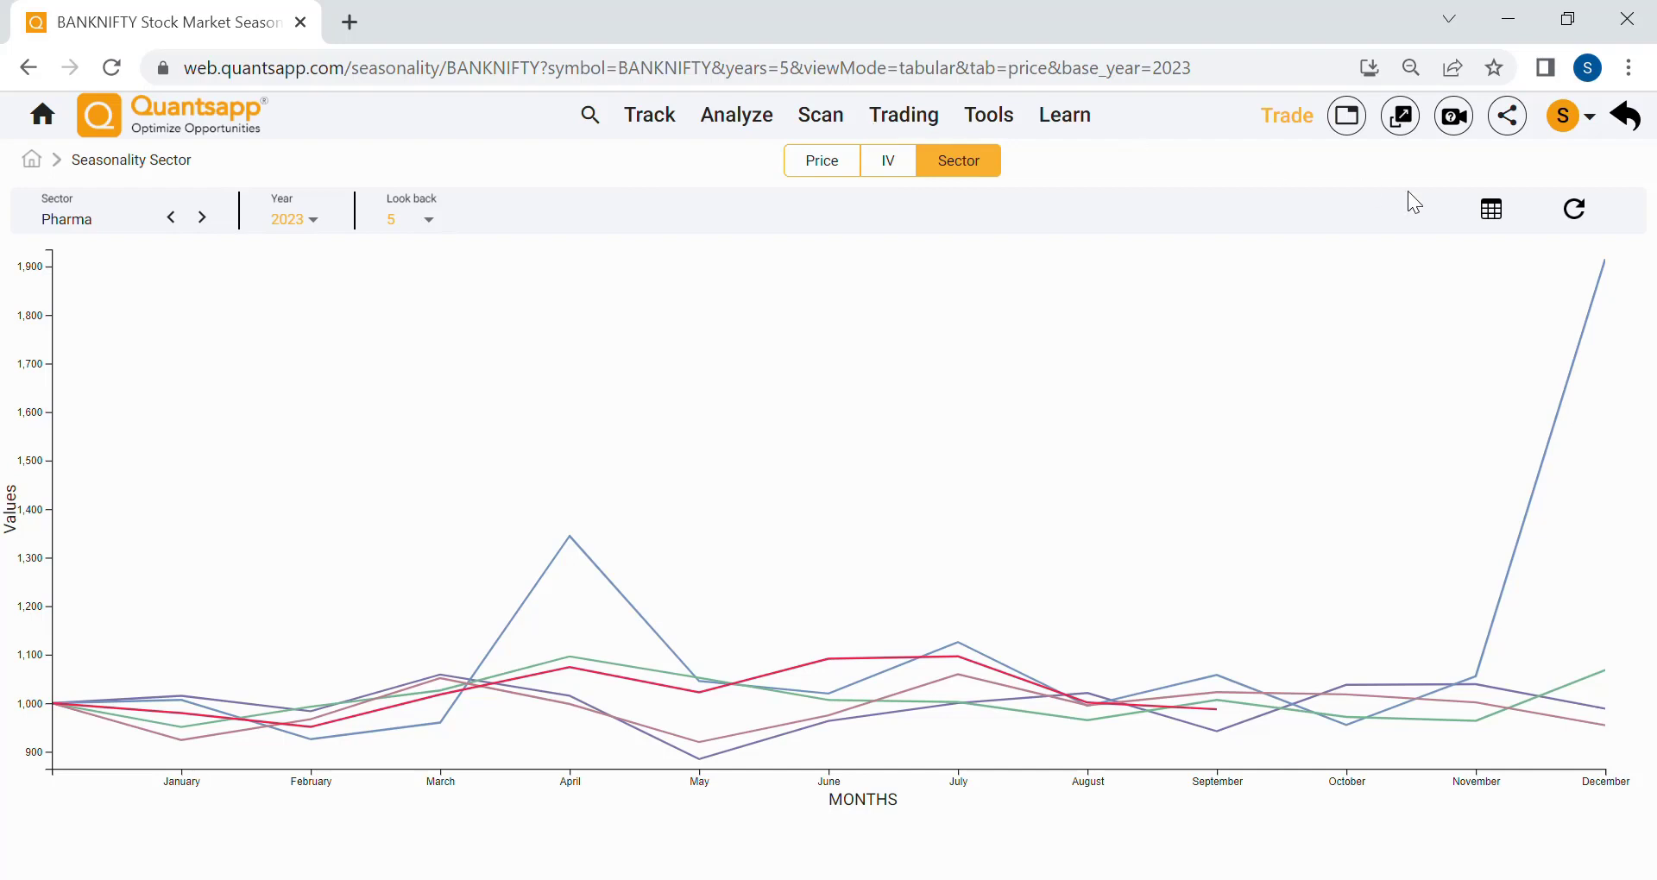
Step: Show the Pharma sector's seasonality as a table and set the look-back period to 4 years
click(1491, 209)
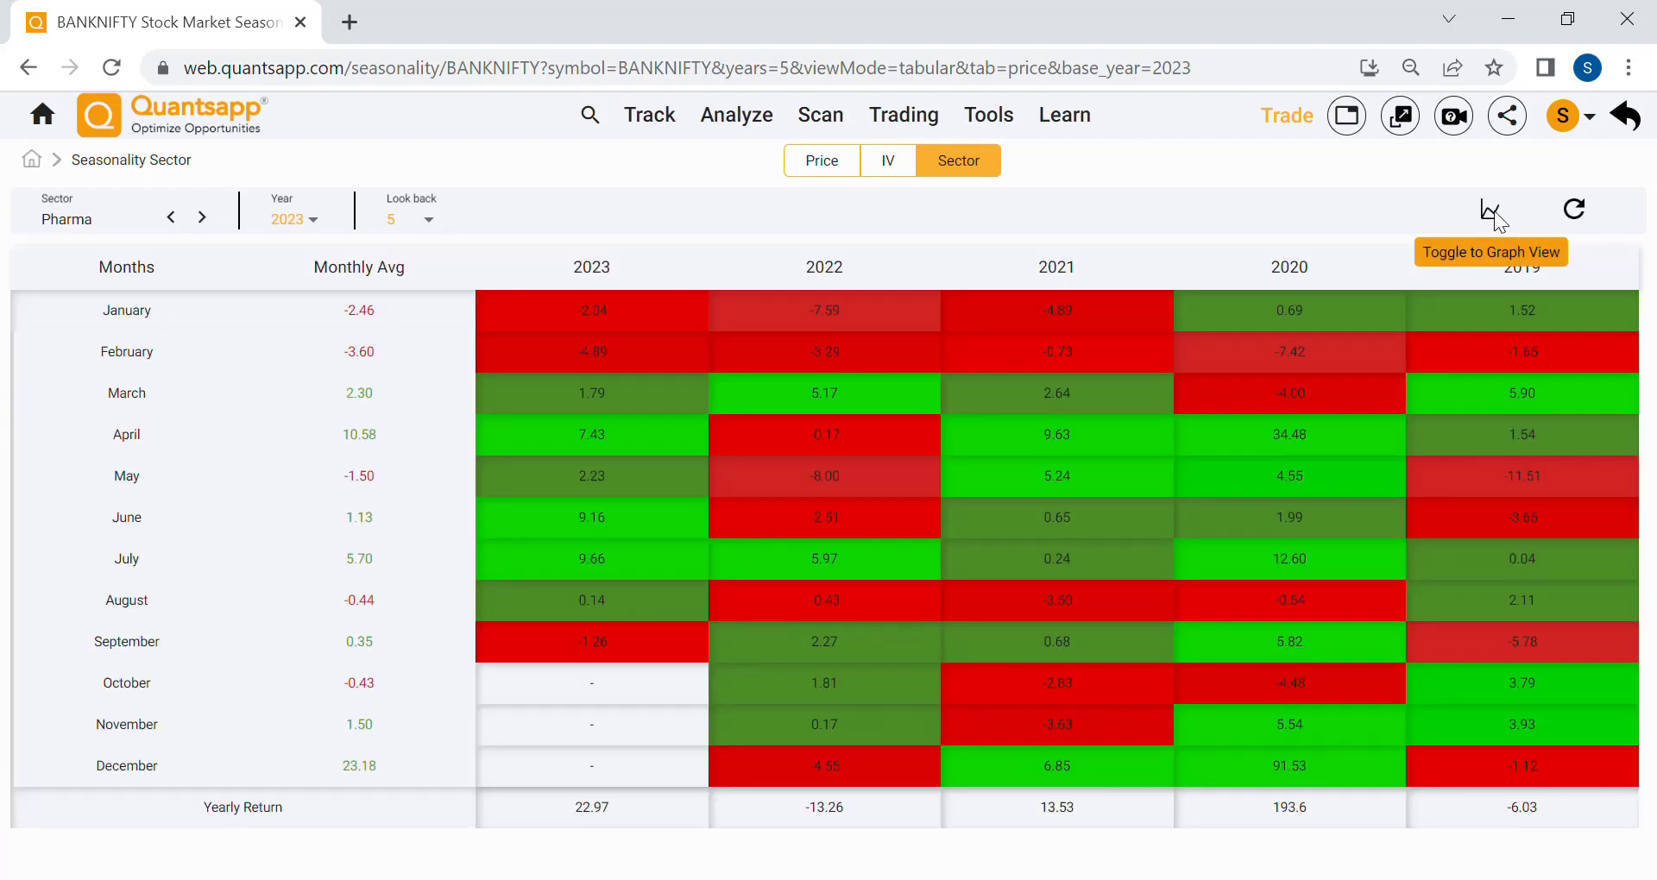
click(403, 214)
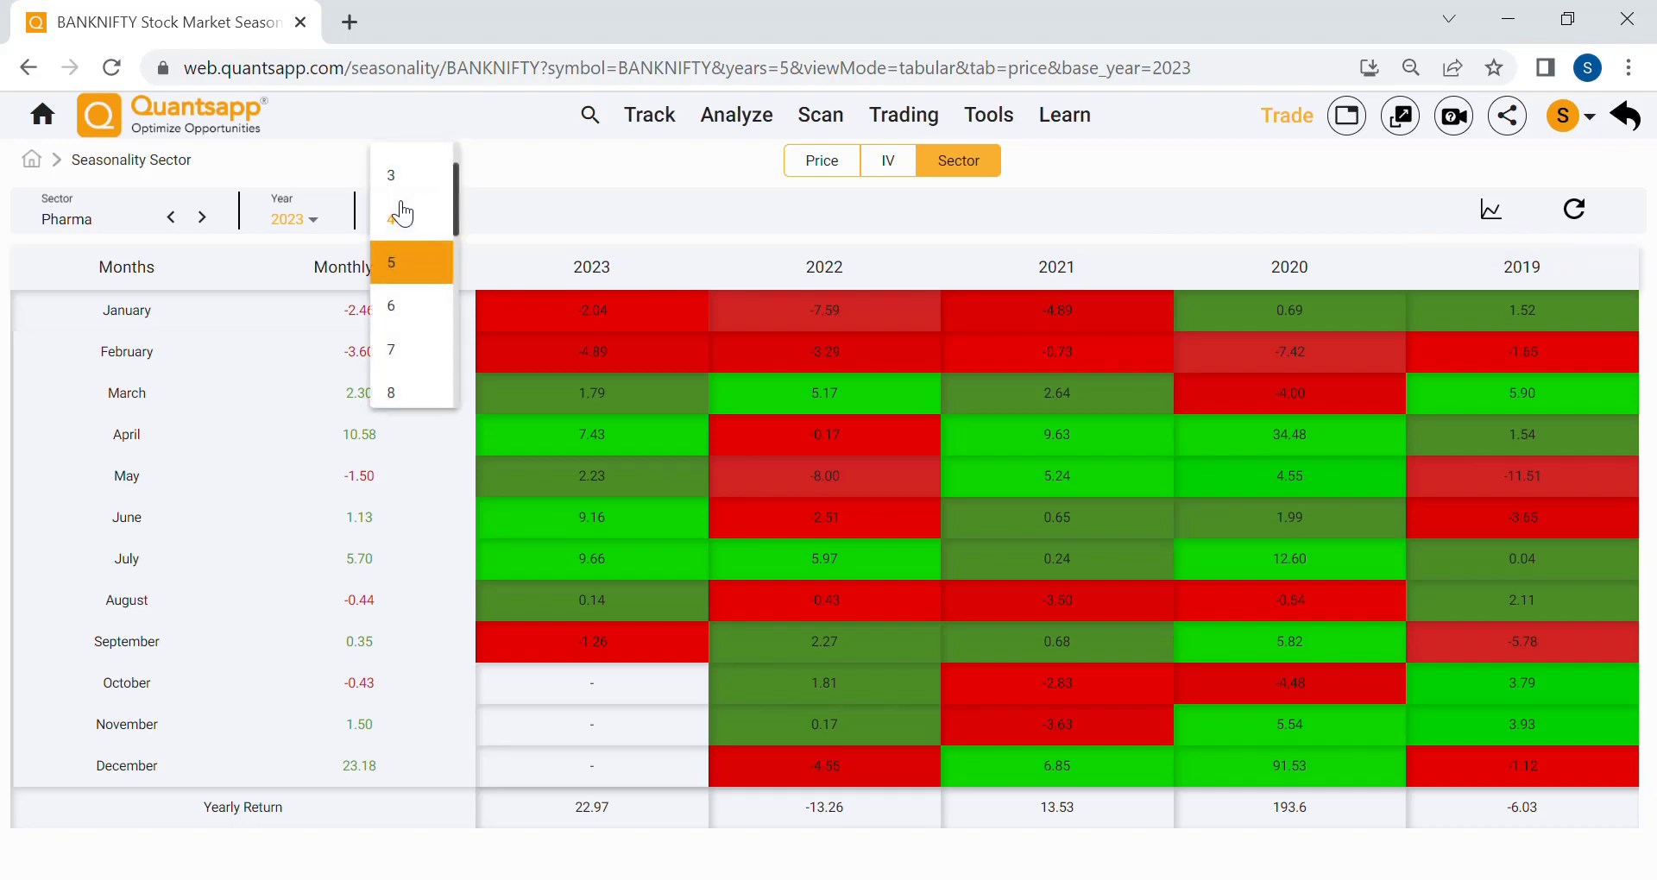
click(419, 171)
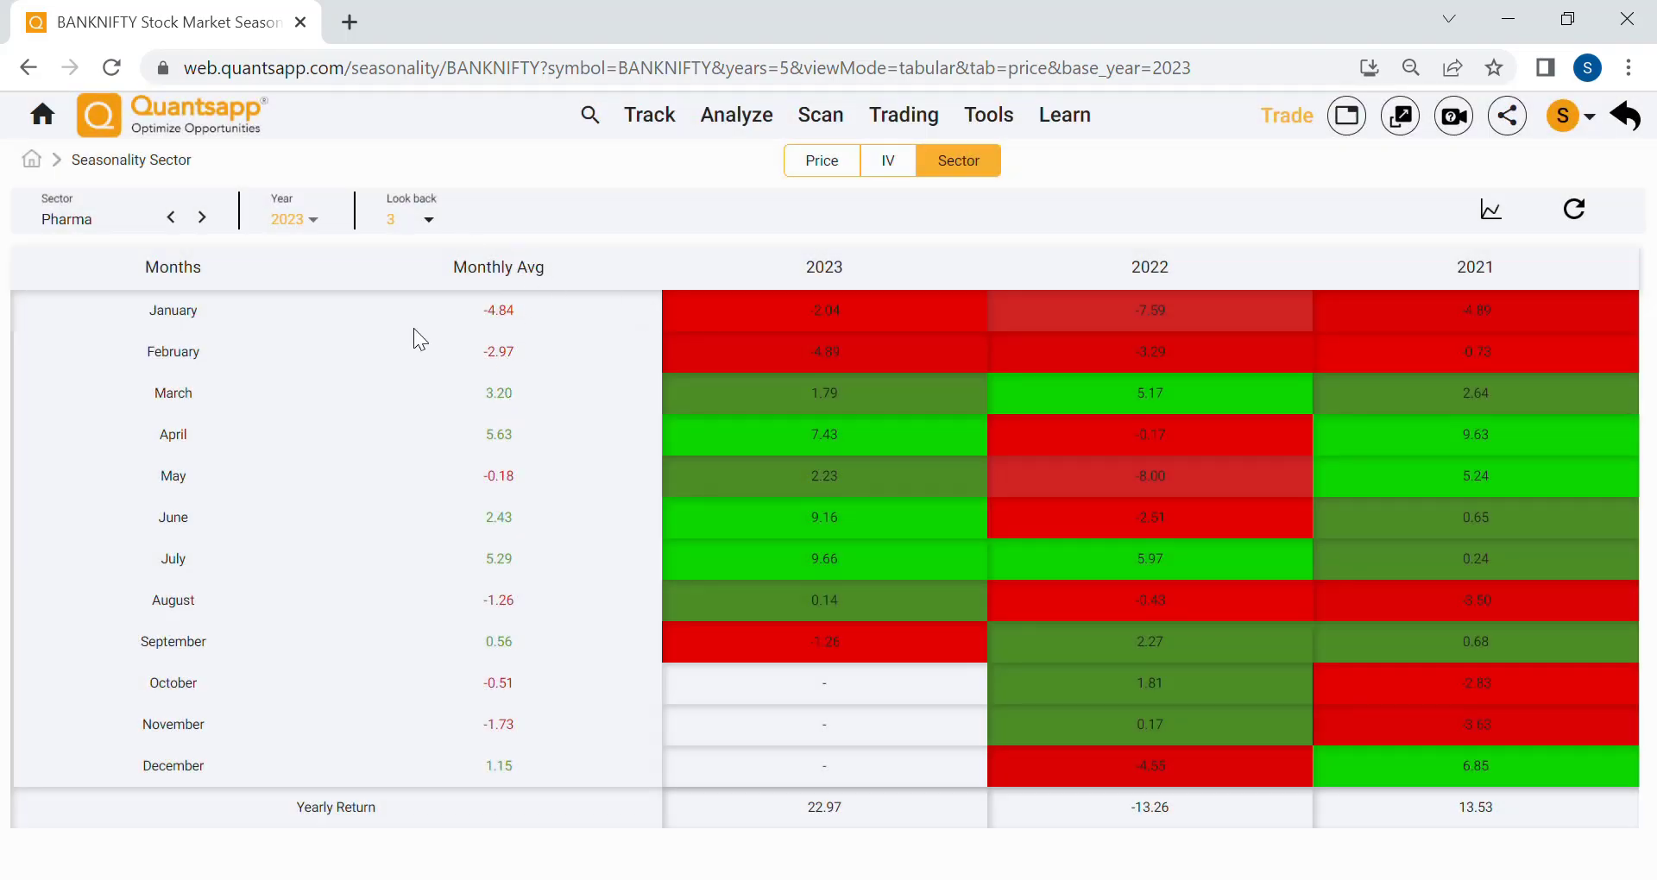
click(411, 227)
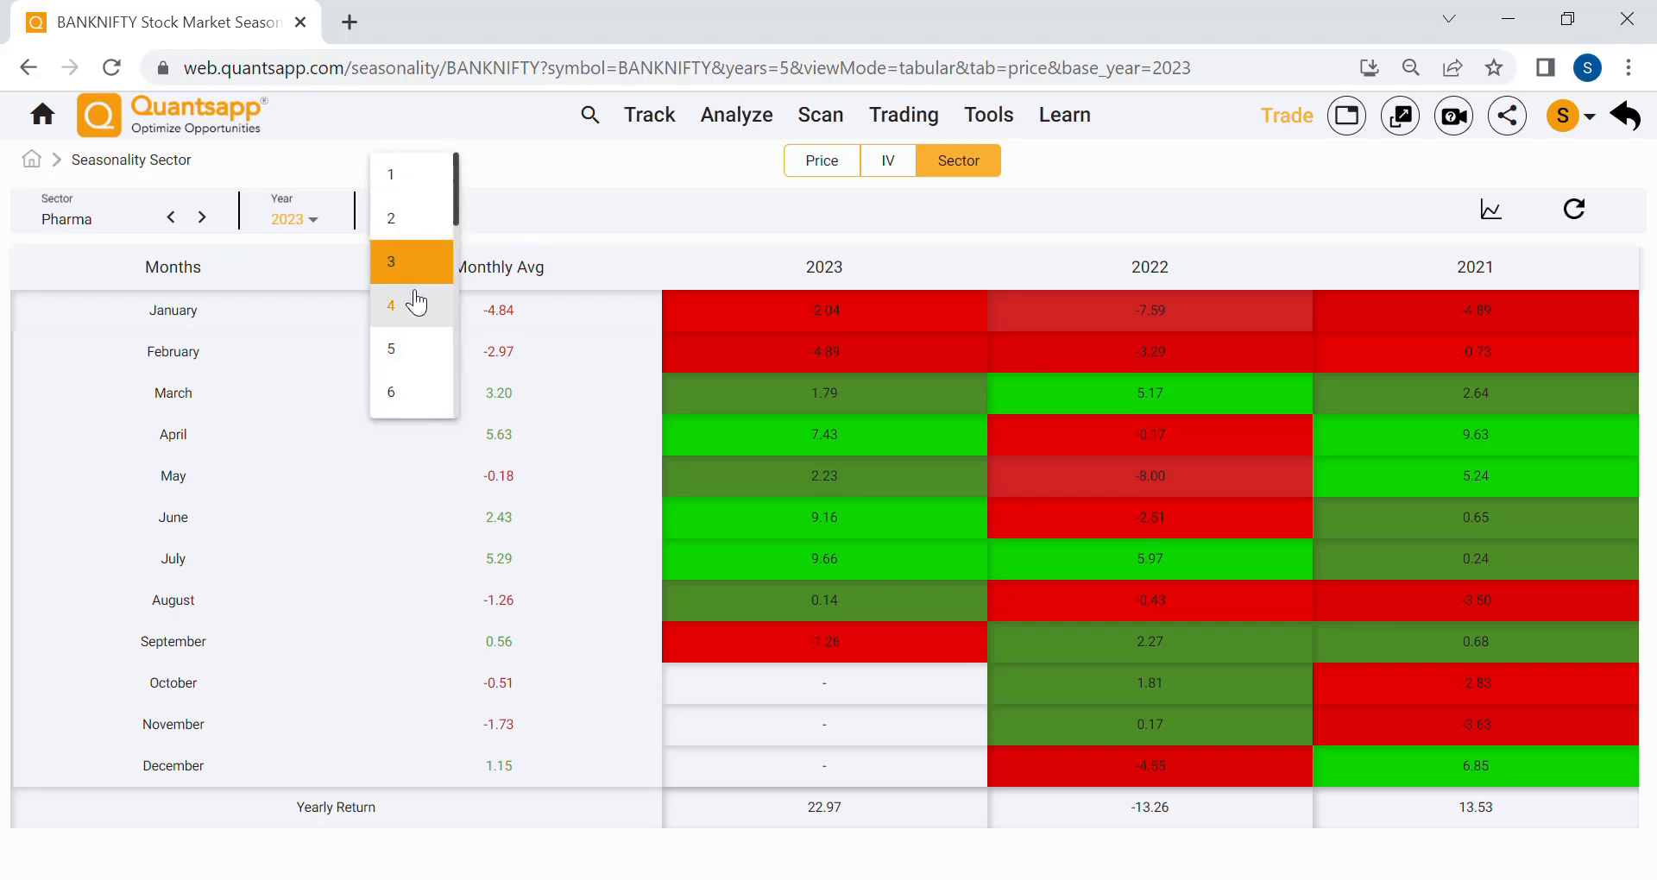
click(405, 290)
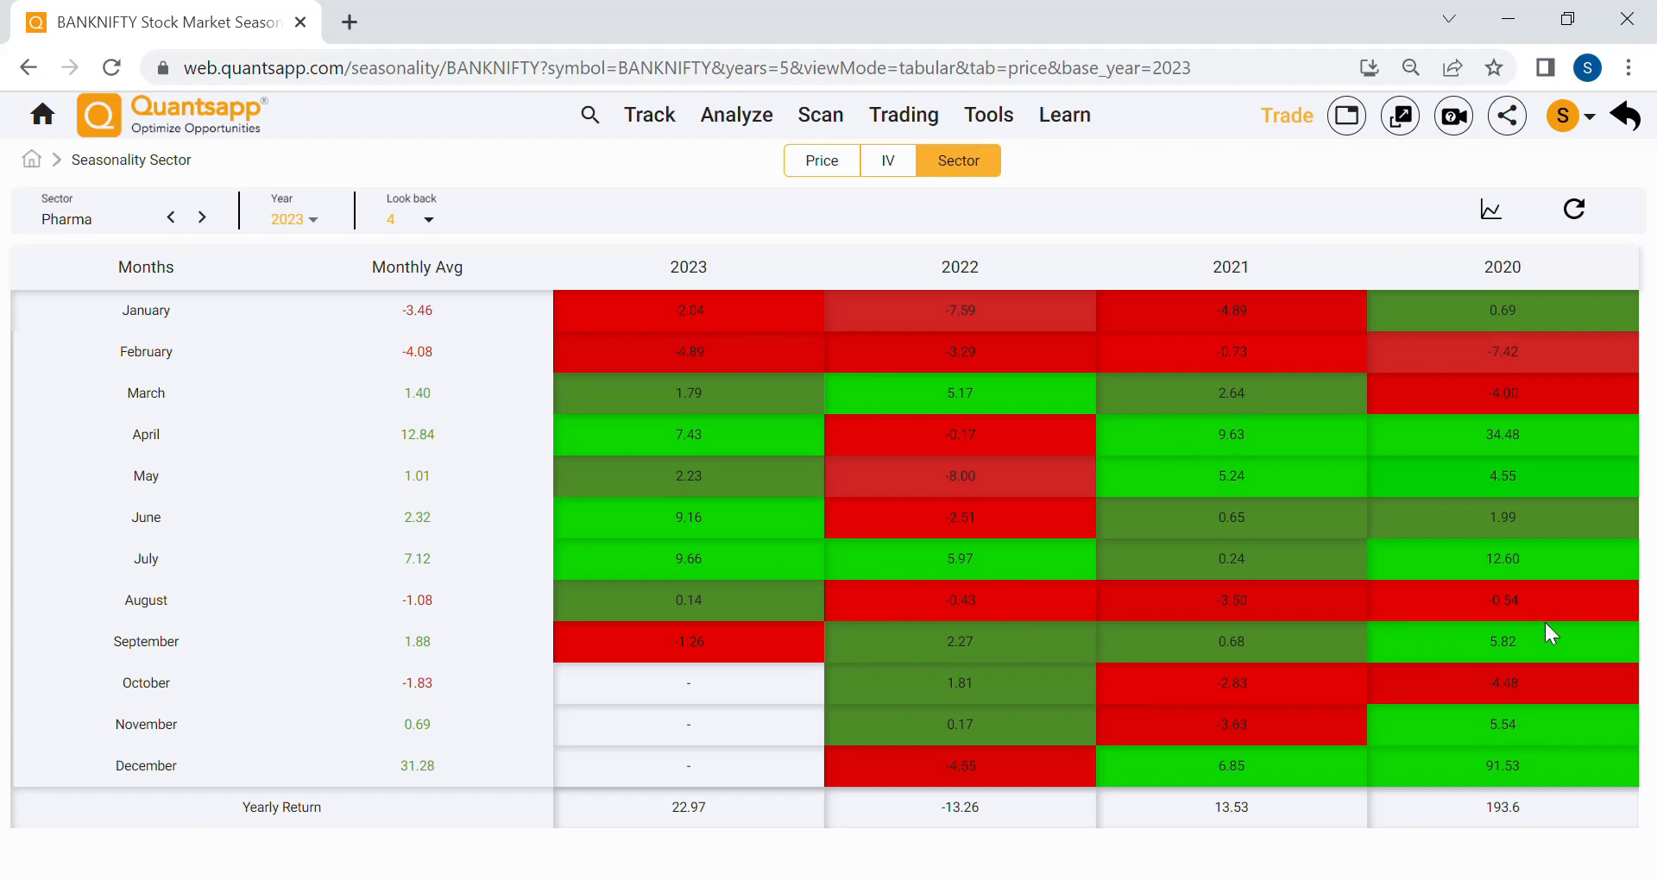
Step: Compare the Pharma sector's September and July returns from 2020 to 2023
drag(1546, 623, 954, 627)
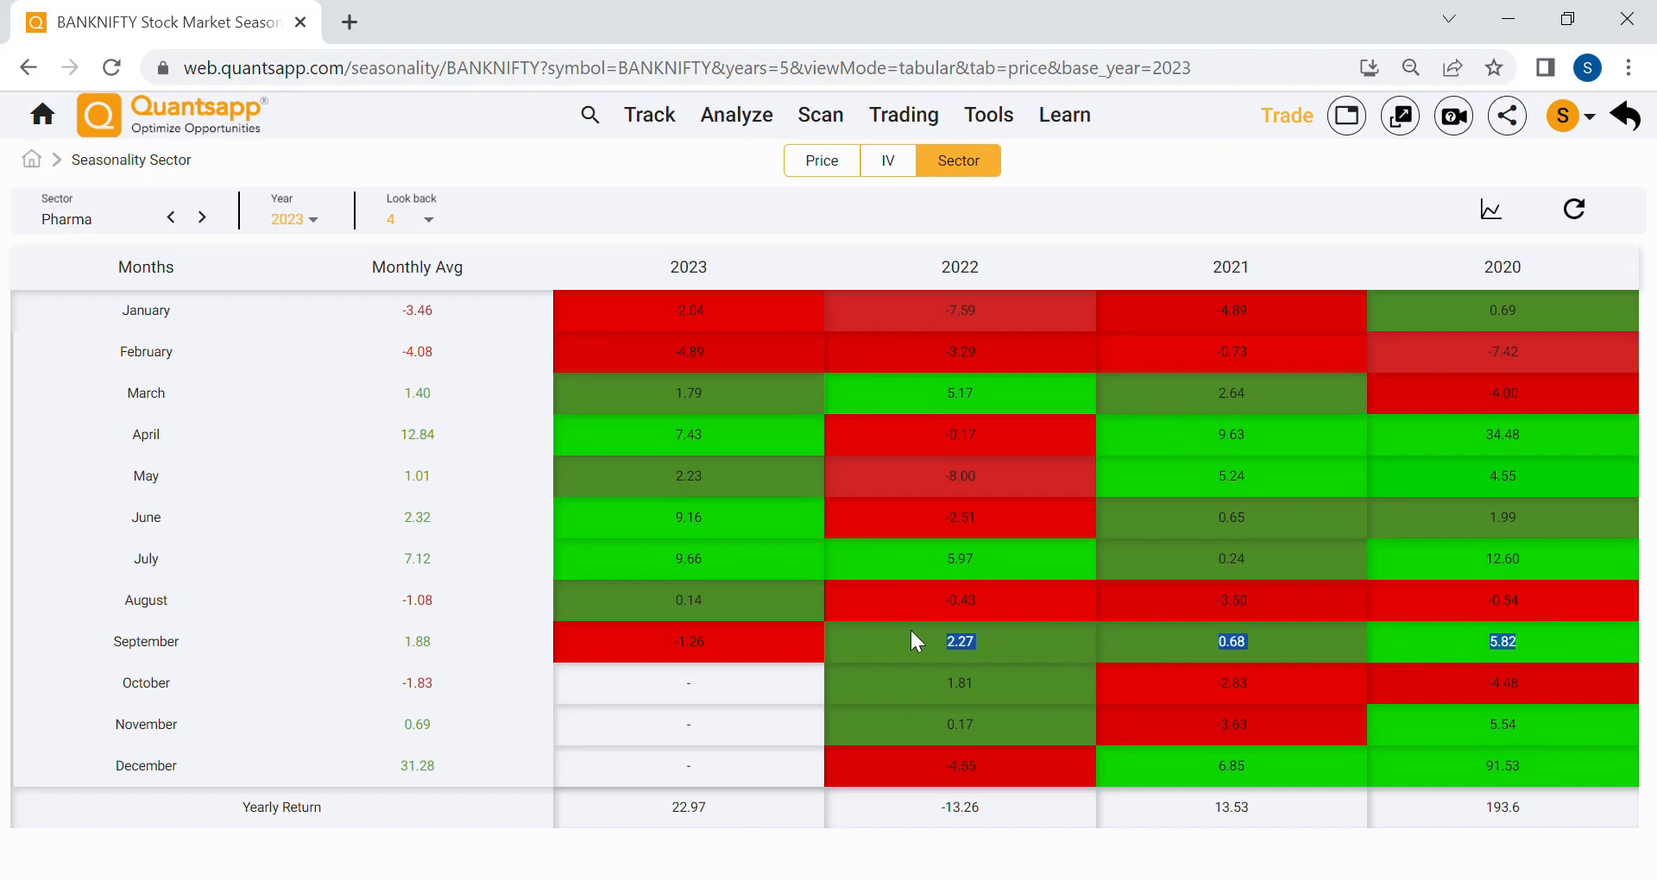
double_click(716, 663)
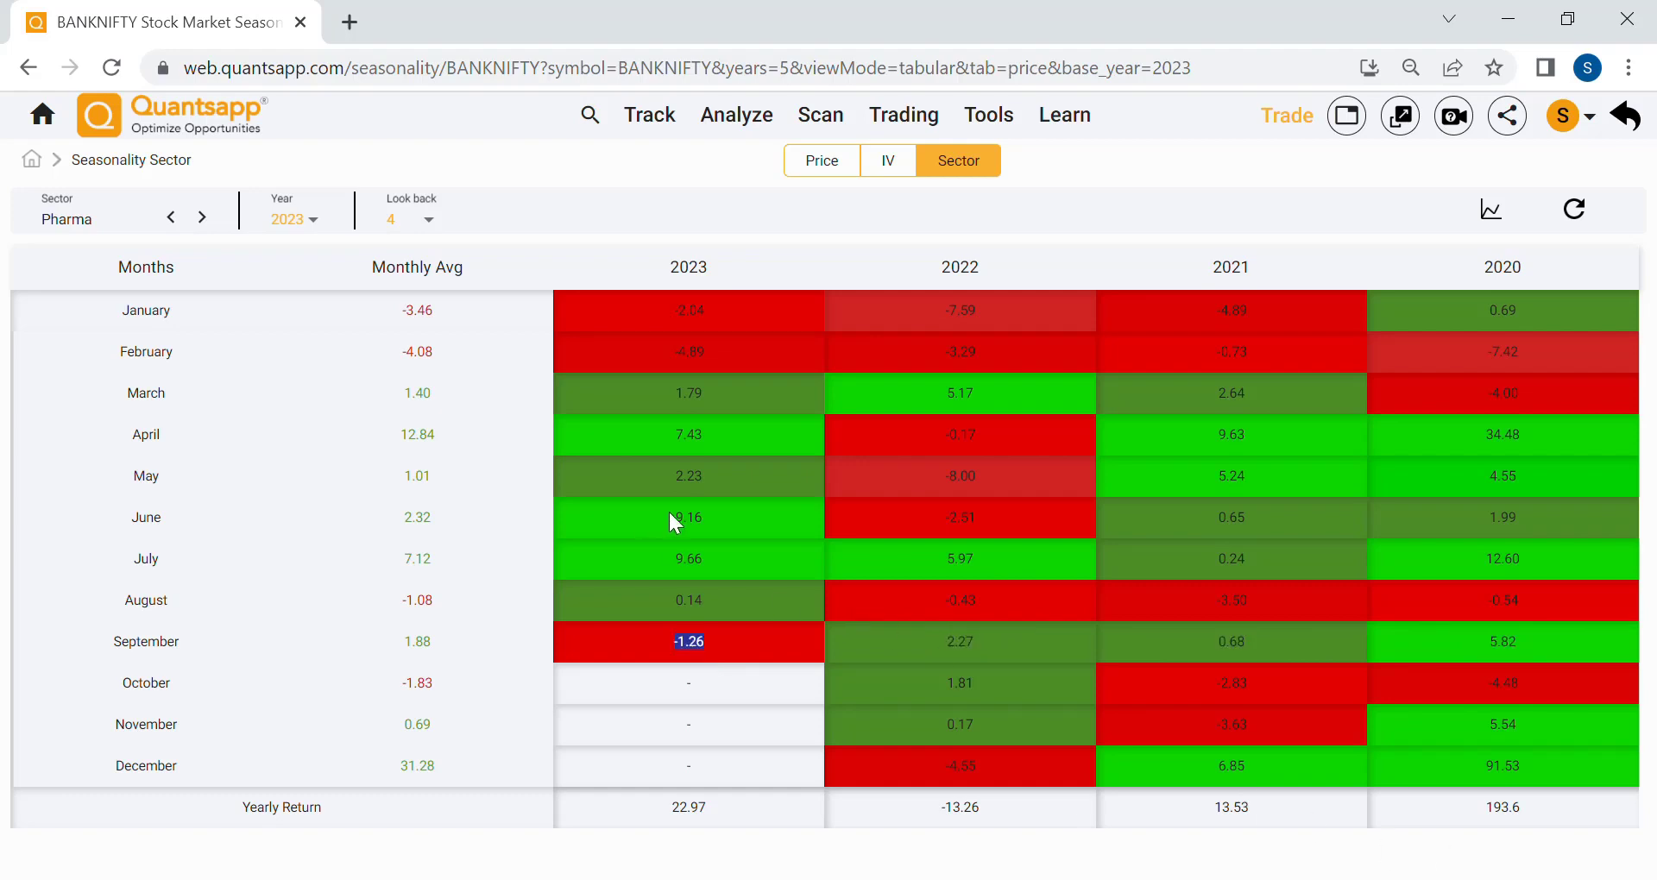
click(663, 566)
click(1527, 561)
drag(1298, 562, 1184, 562)
drag(957, 560, 880, 566)
click(716, 569)
Step: Show the Power sector's seasonality and compare its August returns from 2020 to 2023 and the August monthly average
click(203, 219)
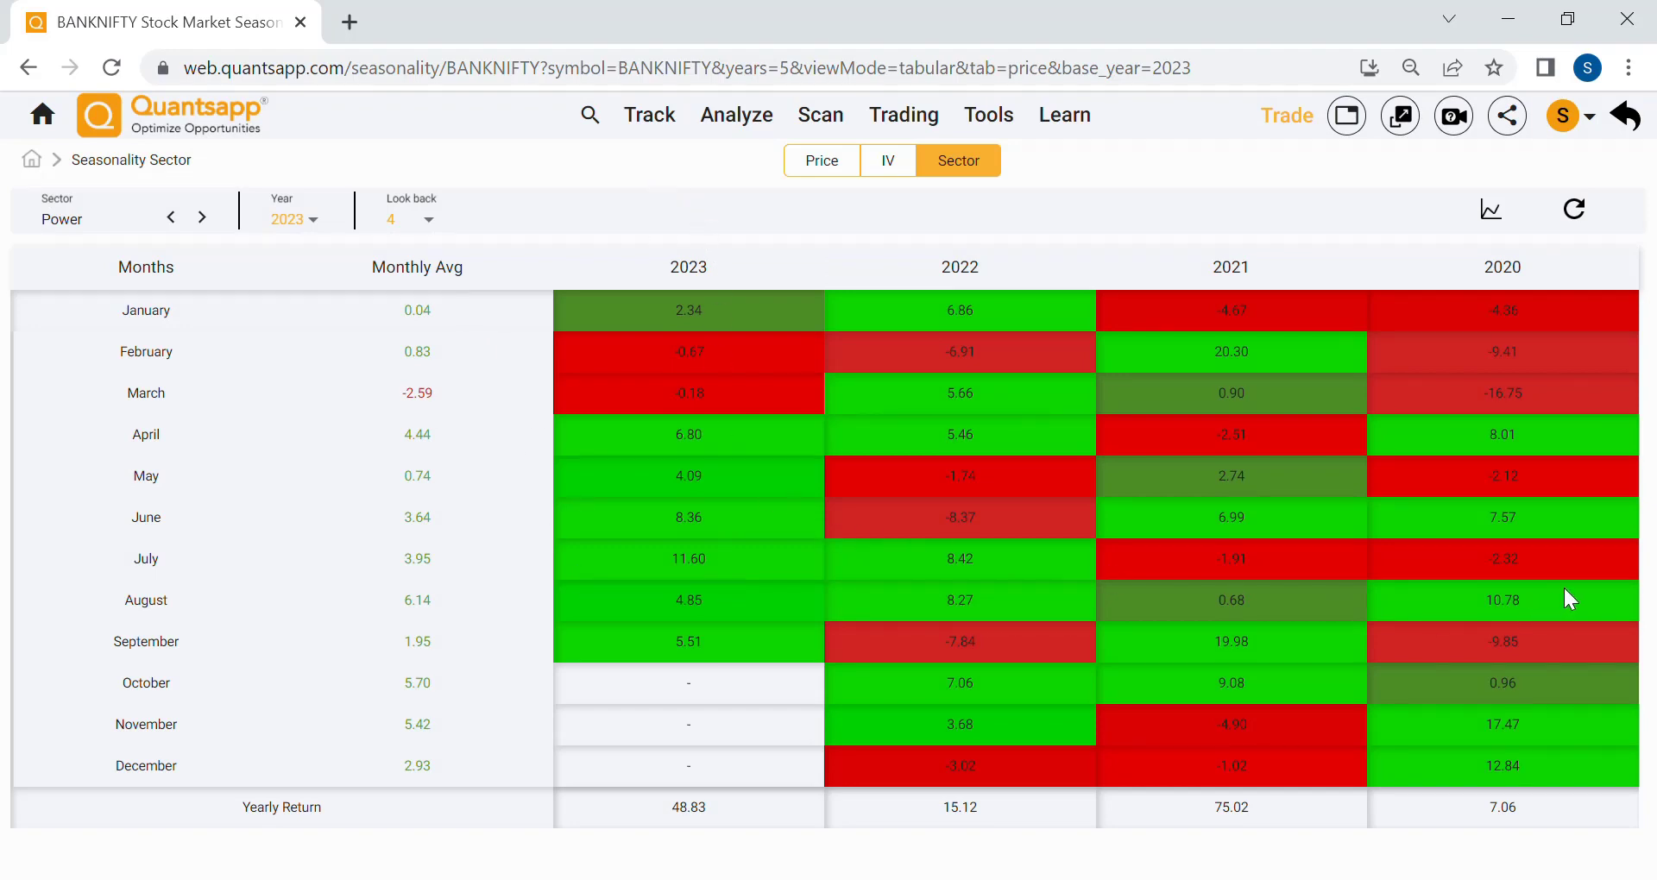
drag(1289, 596, 1062, 606)
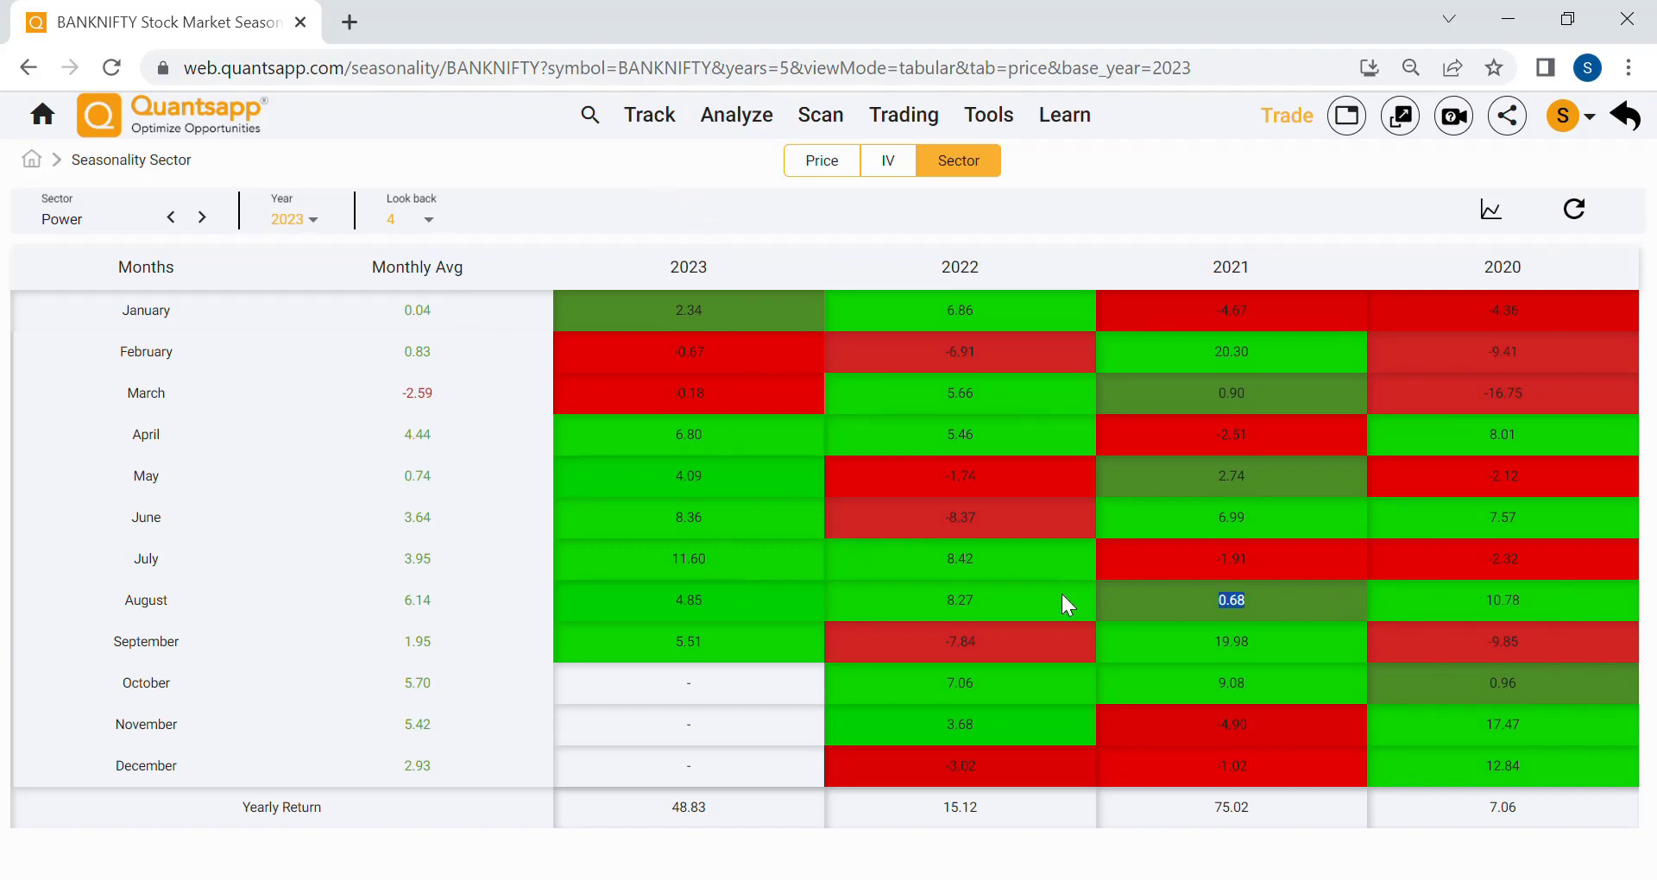
double_click(971, 602)
drag(750, 583, 608, 595)
click(197, 610)
Step: Browse the seasonality tables of the Realty and Telecom sectors
click(207, 232)
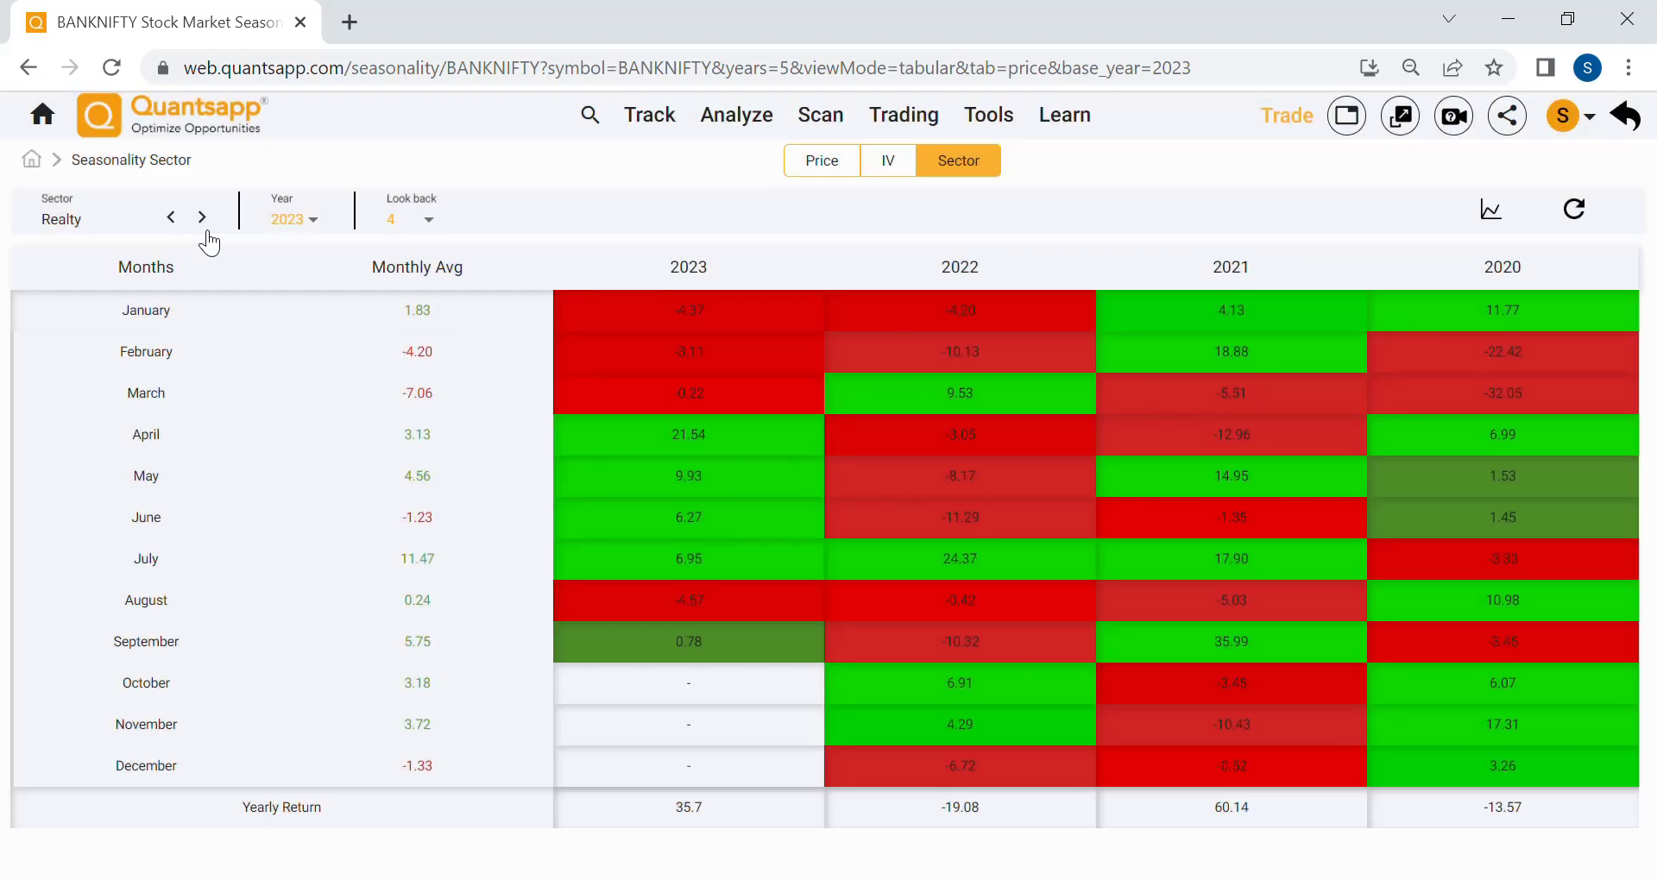
click(206, 230)
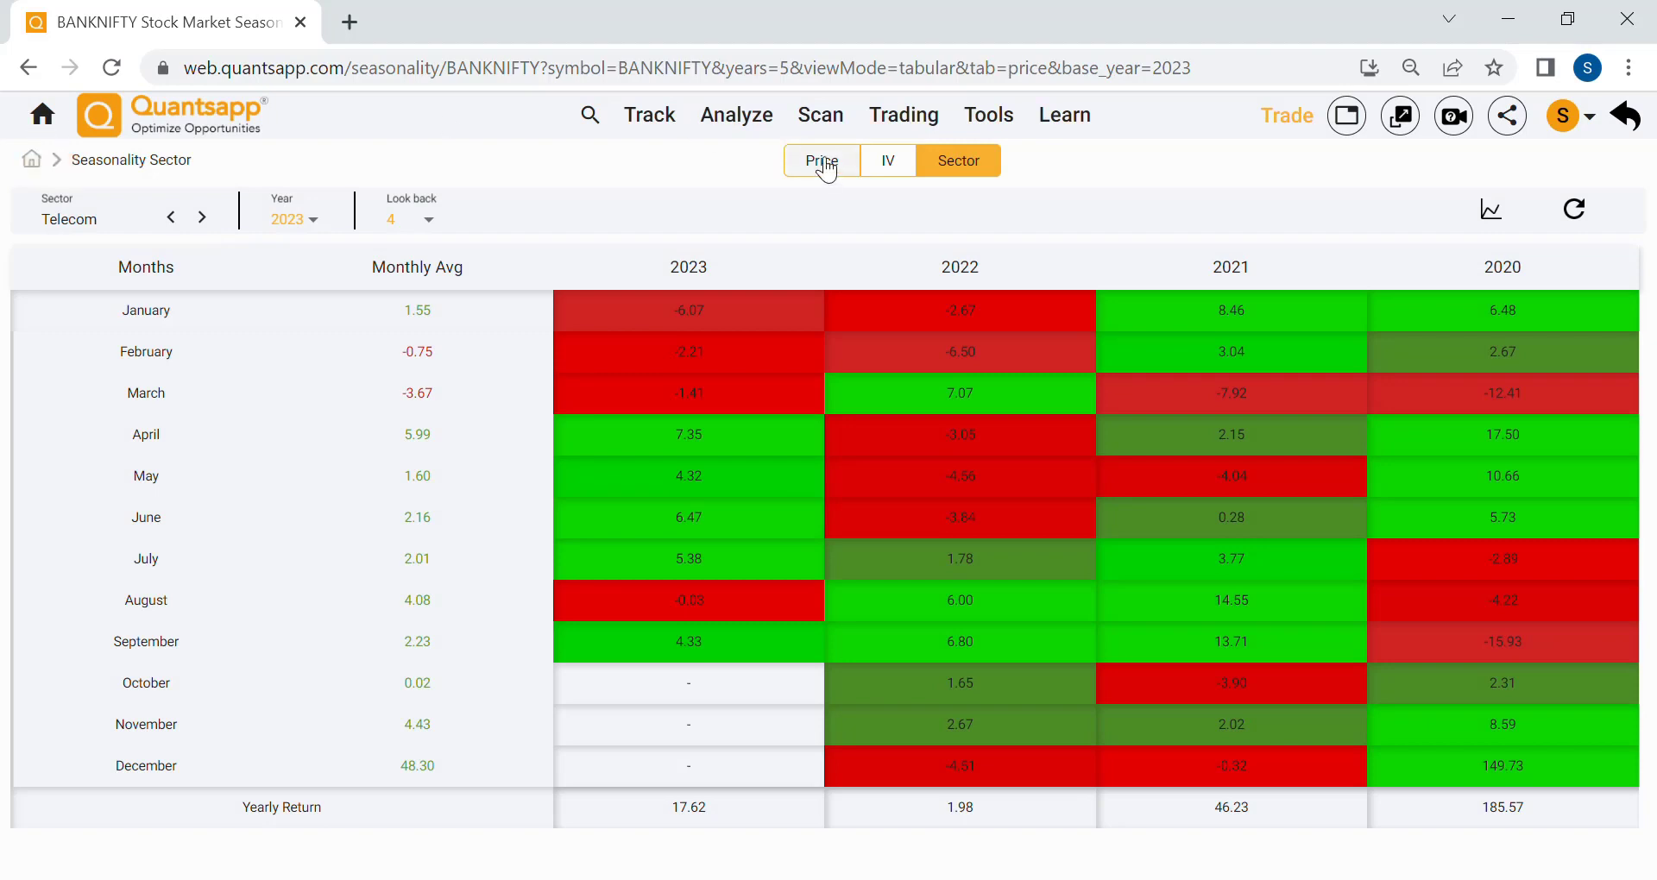
Step: Return to price seasonality and change the table's symbol to TATAPOWER
click(825, 162)
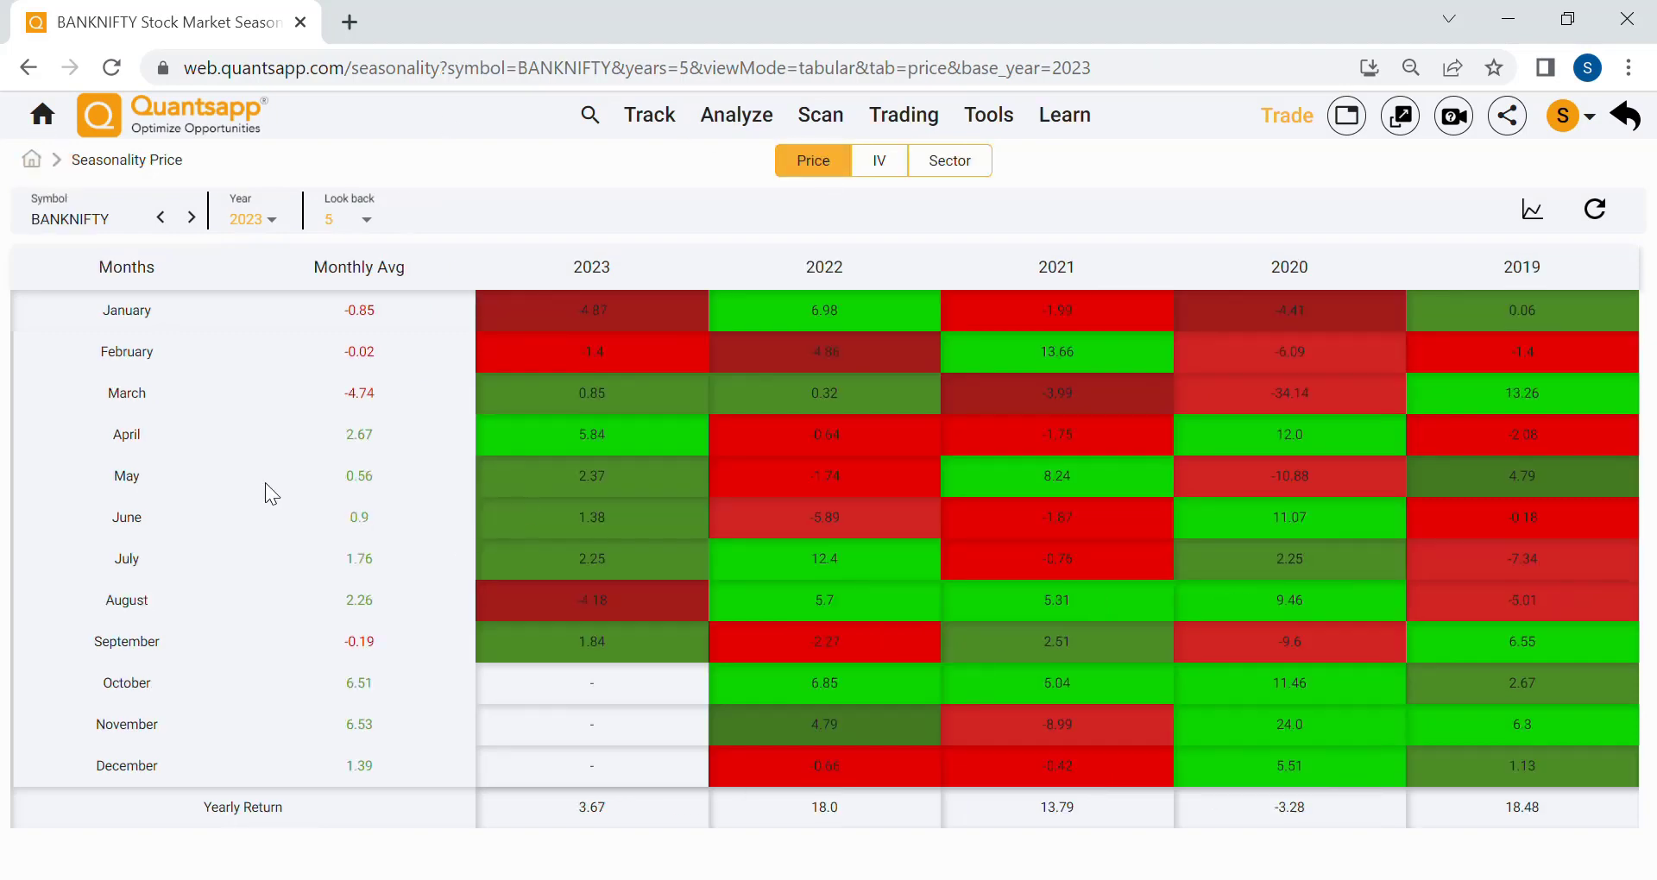
click(92, 232)
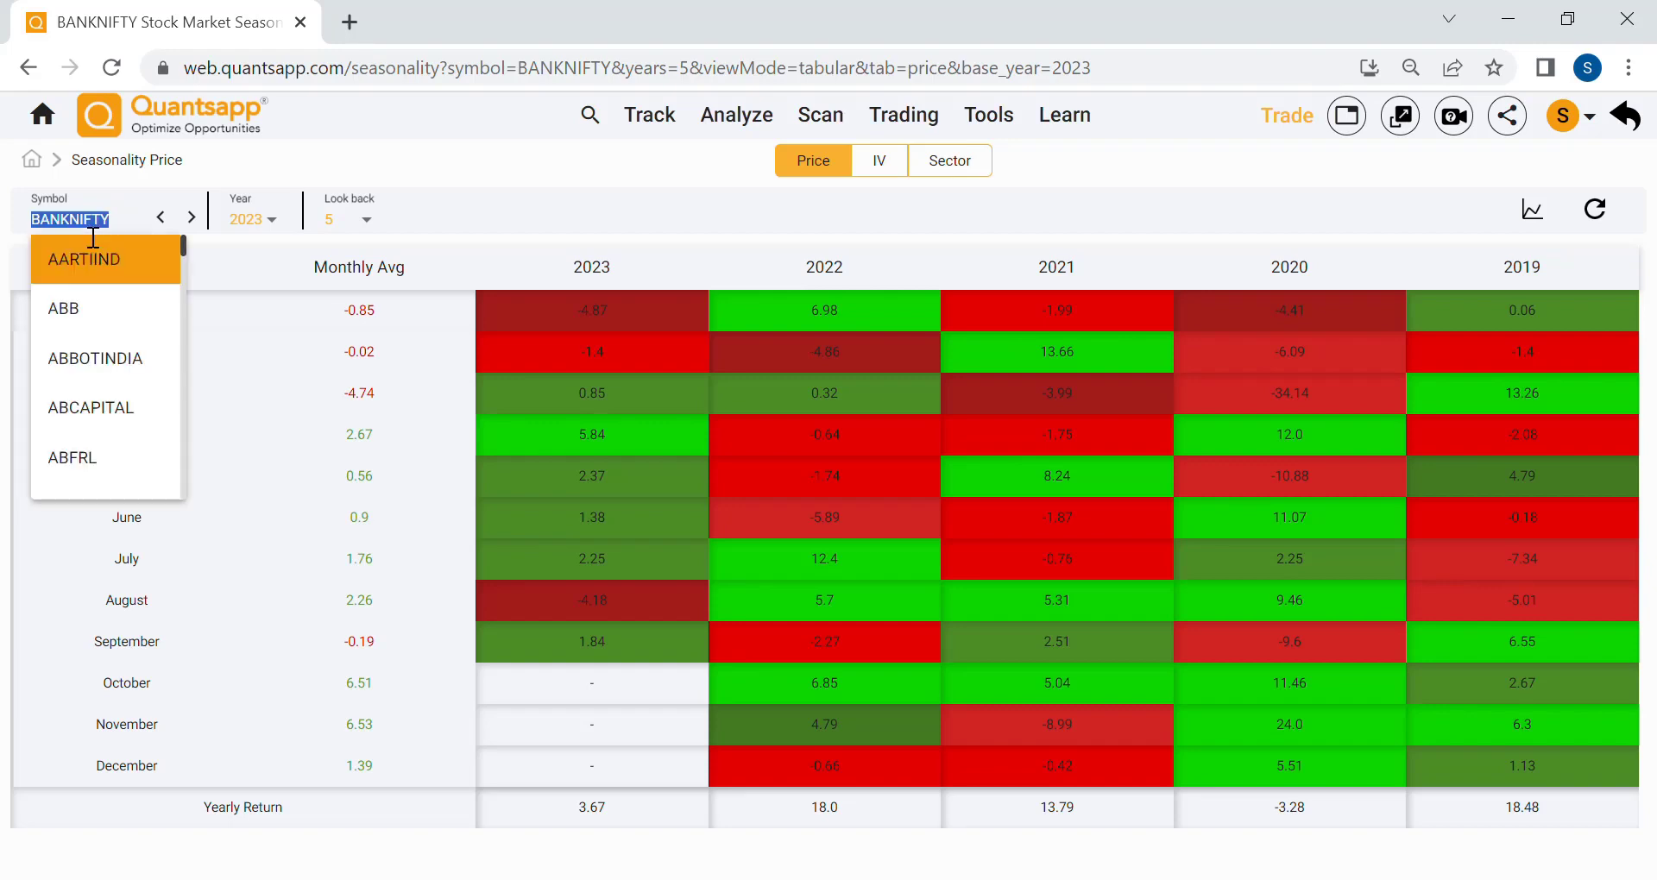
text(TATA)
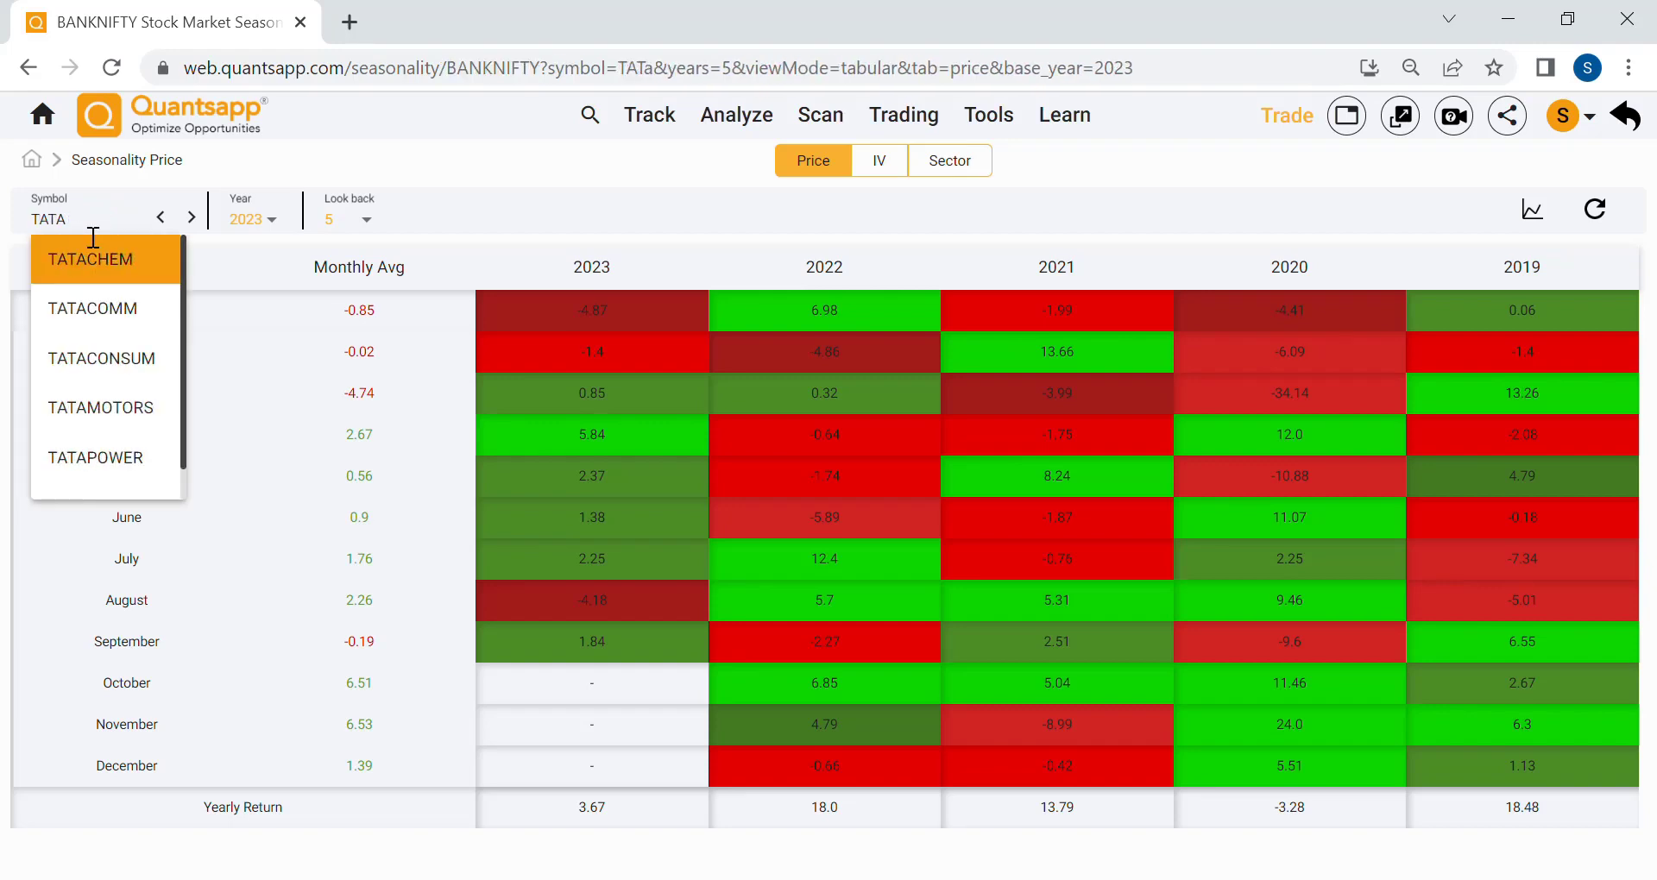
drag(113, 406, 118, 446)
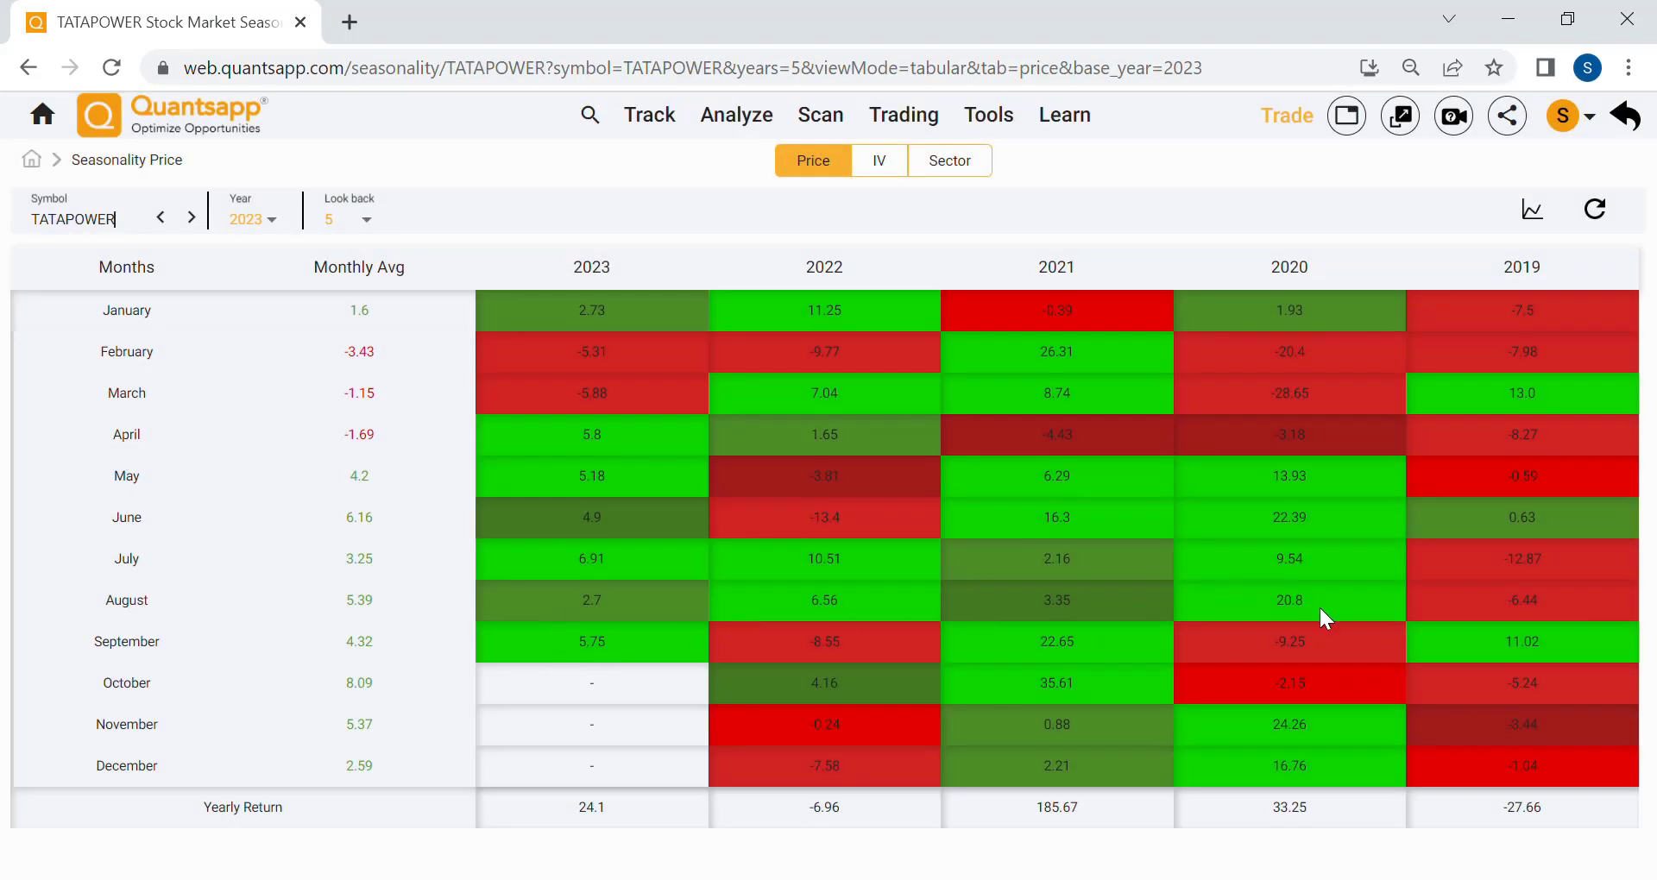
Step: Examine TATAPOWER's August returns from 2020 to 2023 and go back to the home page
drag(1320, 605, 705, 599)
click(553, 615)
click(37, 160)
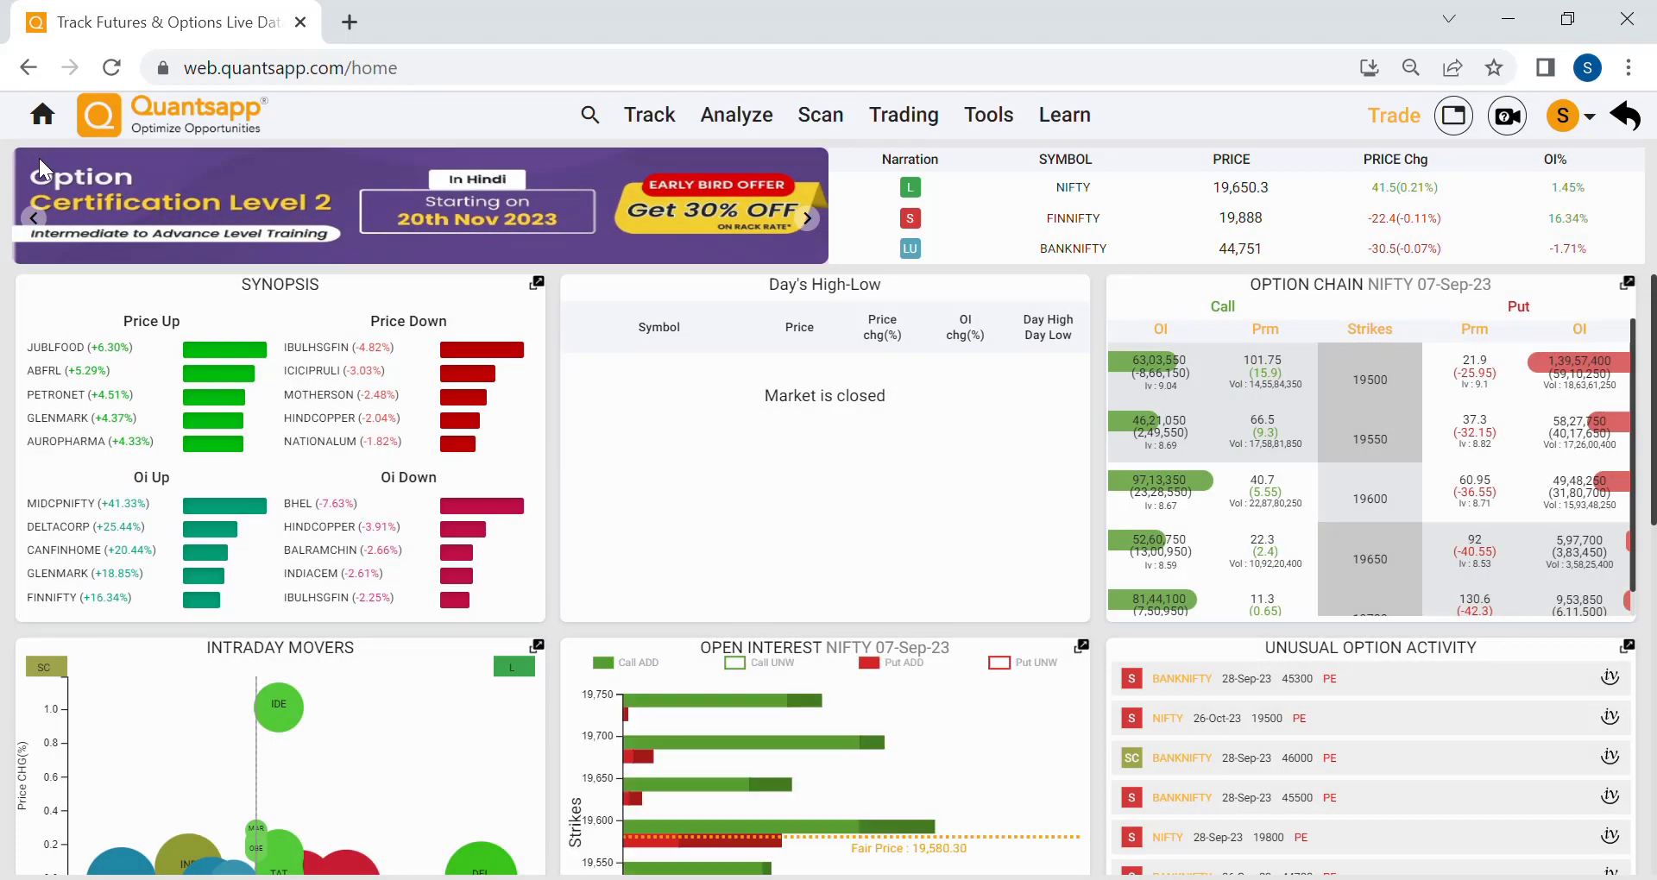